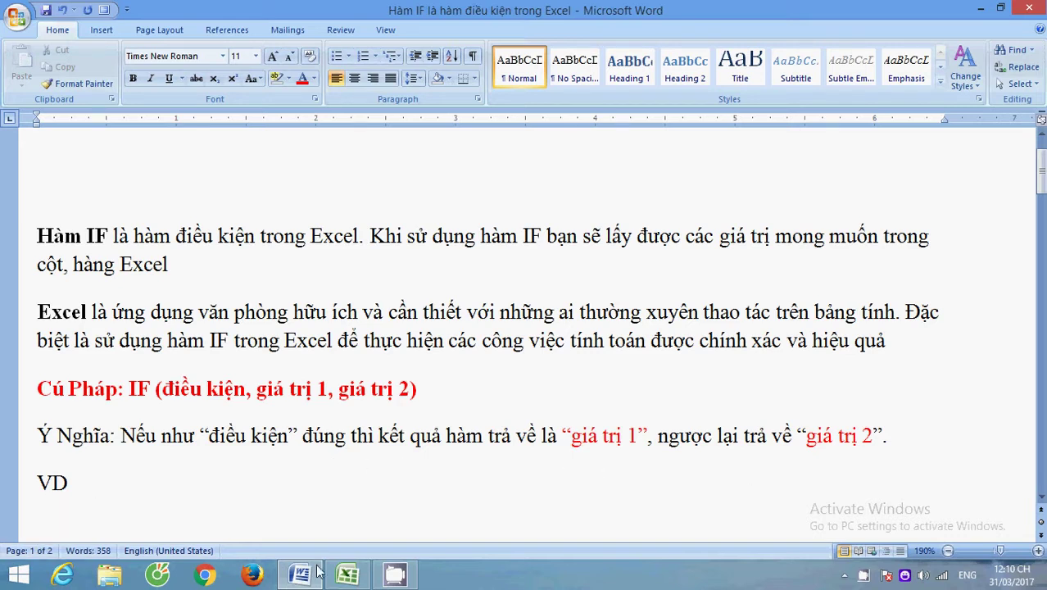
Step: Switch to the Excel workbook and begin an IF formula in cell F6 with the condition E6>=5
click(348, 575)
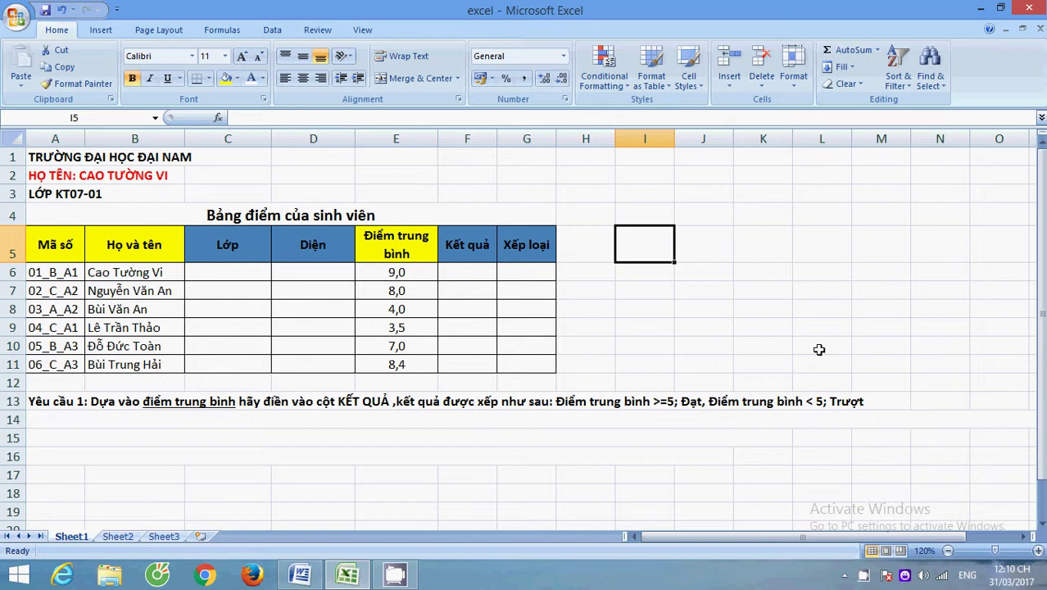
click(464, 278)
text(=)
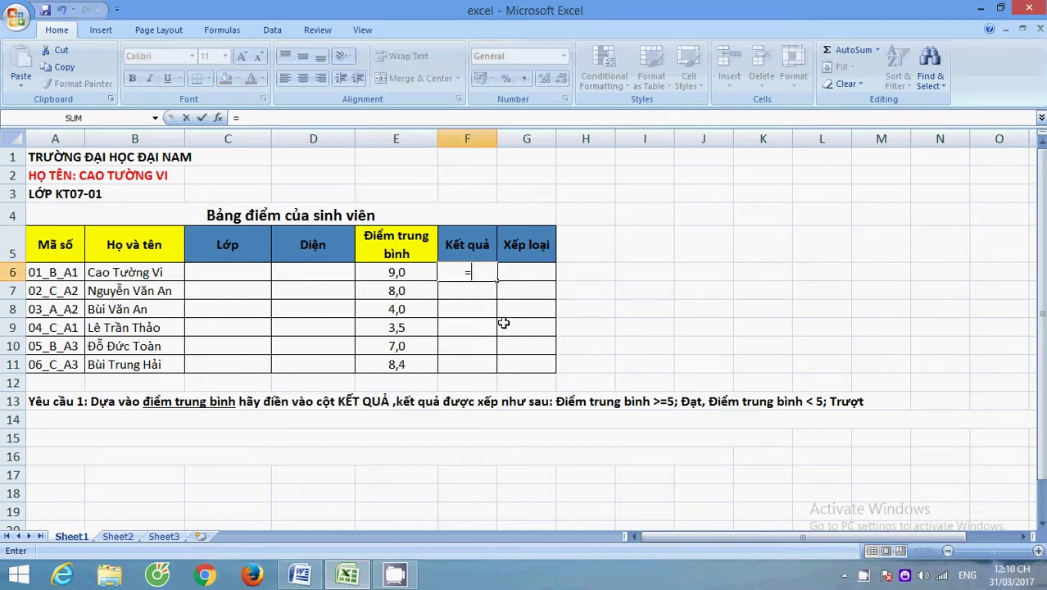
text(if()
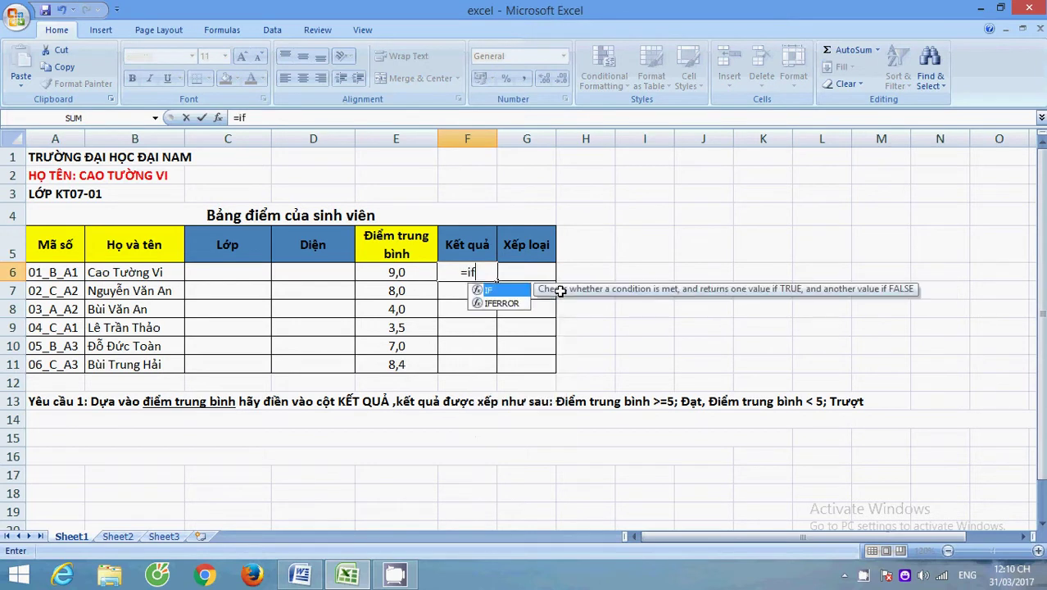
click(427, 272)
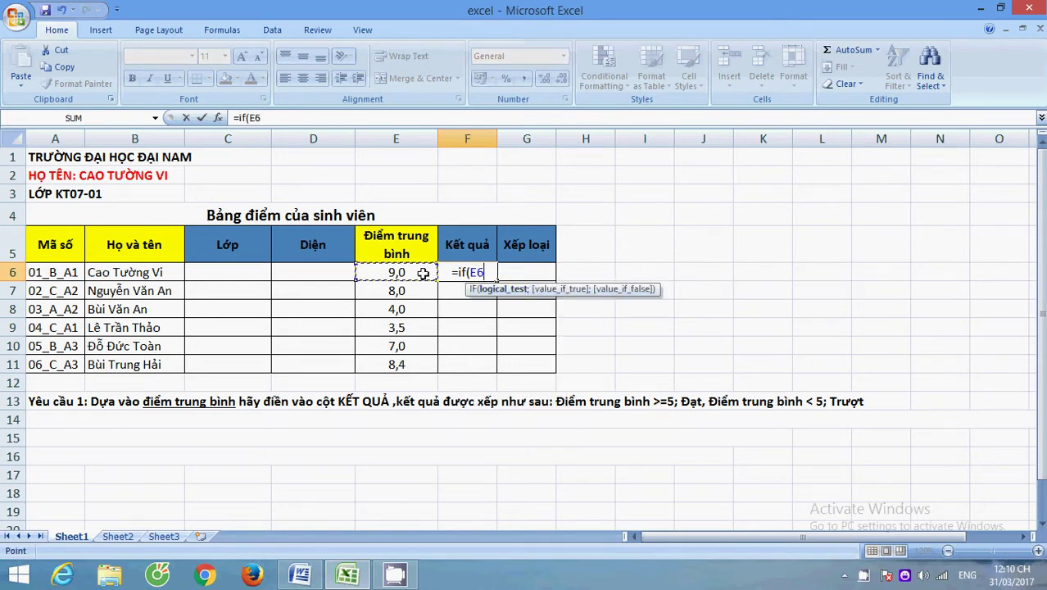
text(>=)
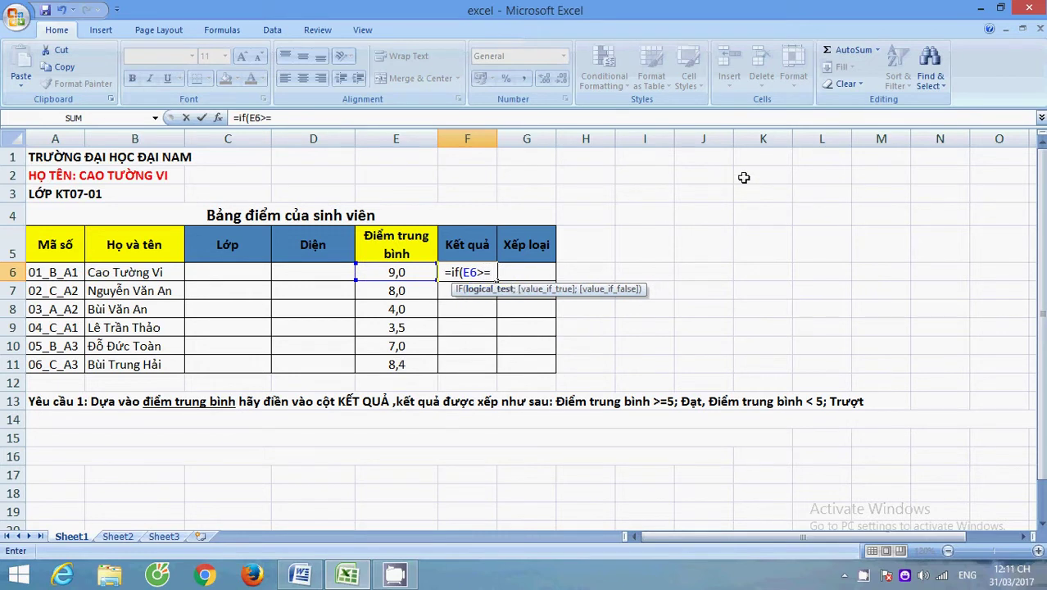
text(5")
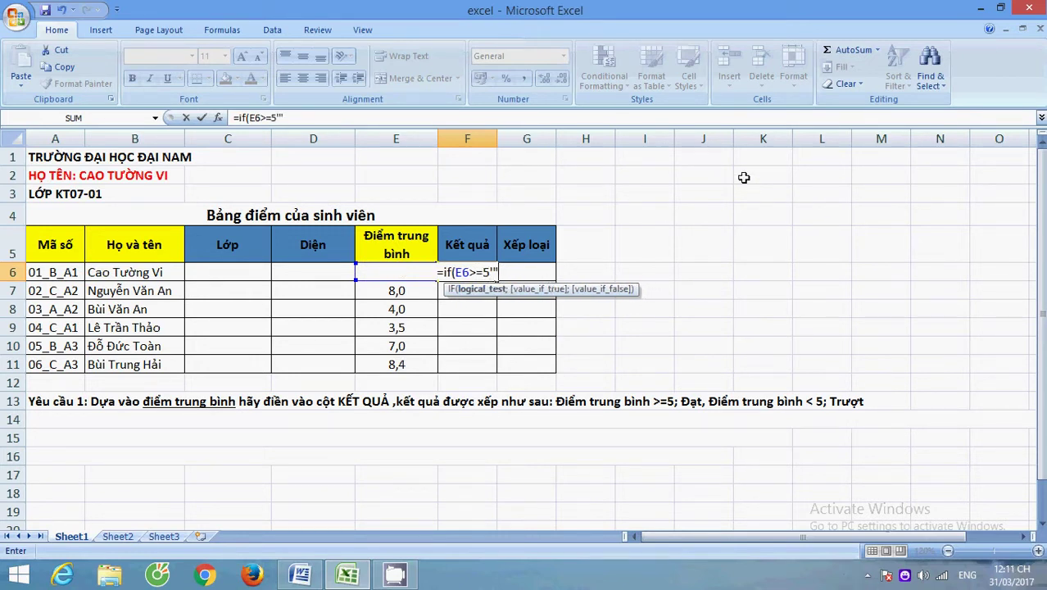
key(BackSpace)
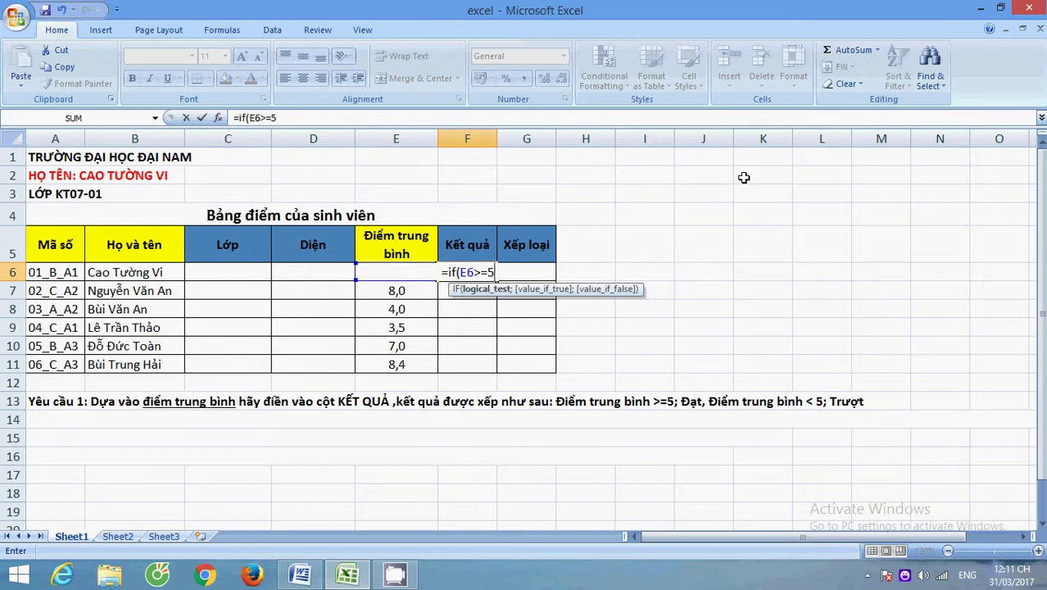
Step: Complete the IF formula in F6 so it returns "đạt" when true and "trượt" when false
text(;")
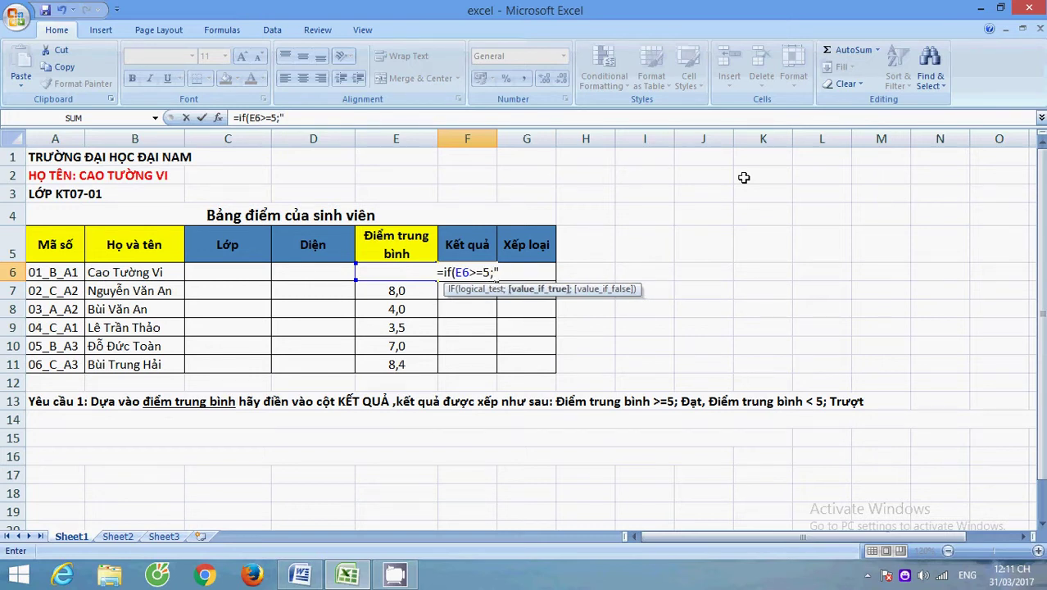
text(đat)
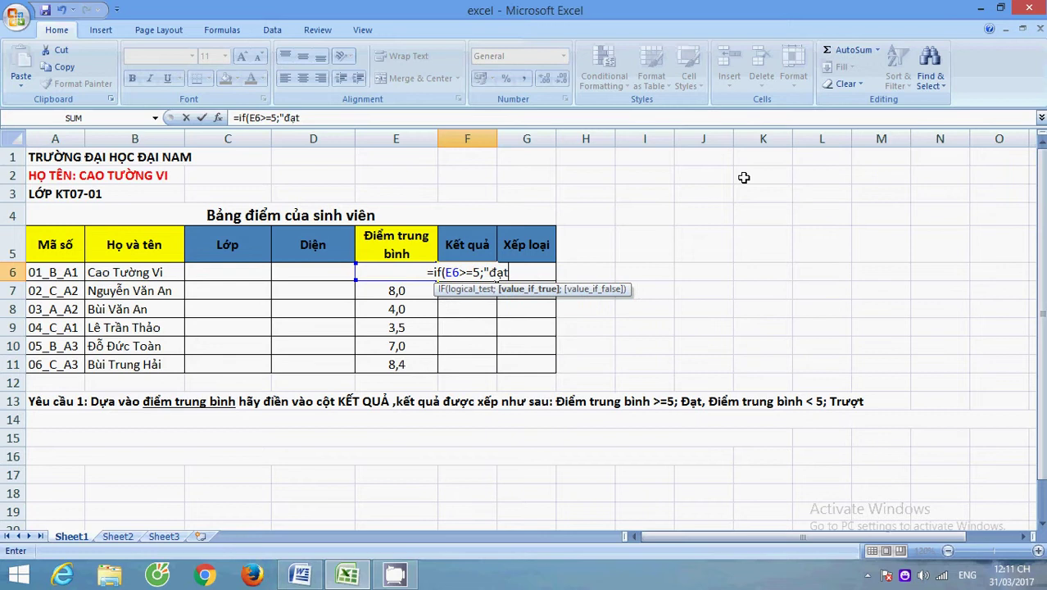
text(";)
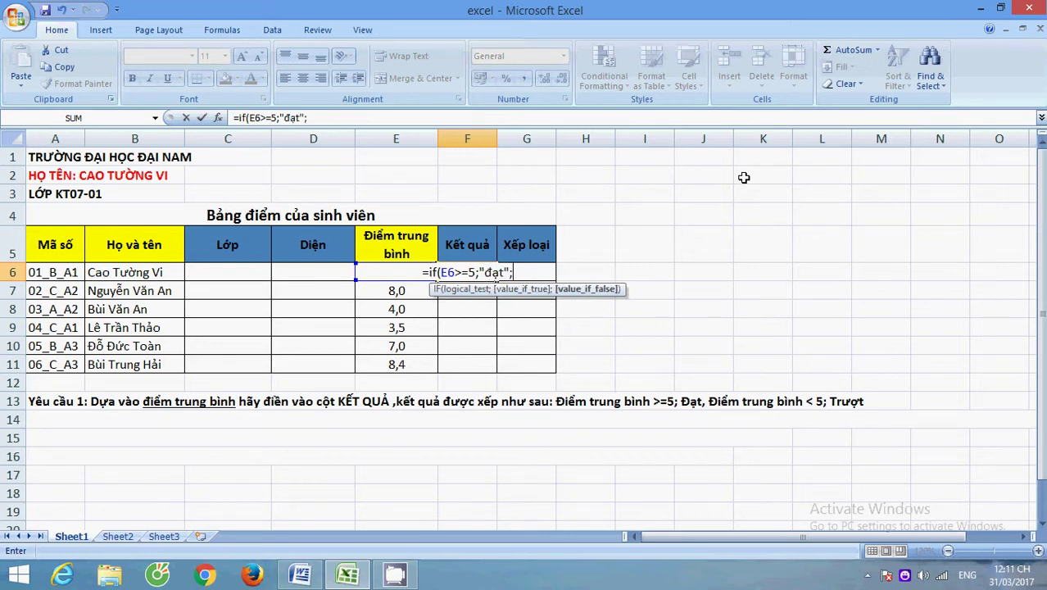
text("trươ)
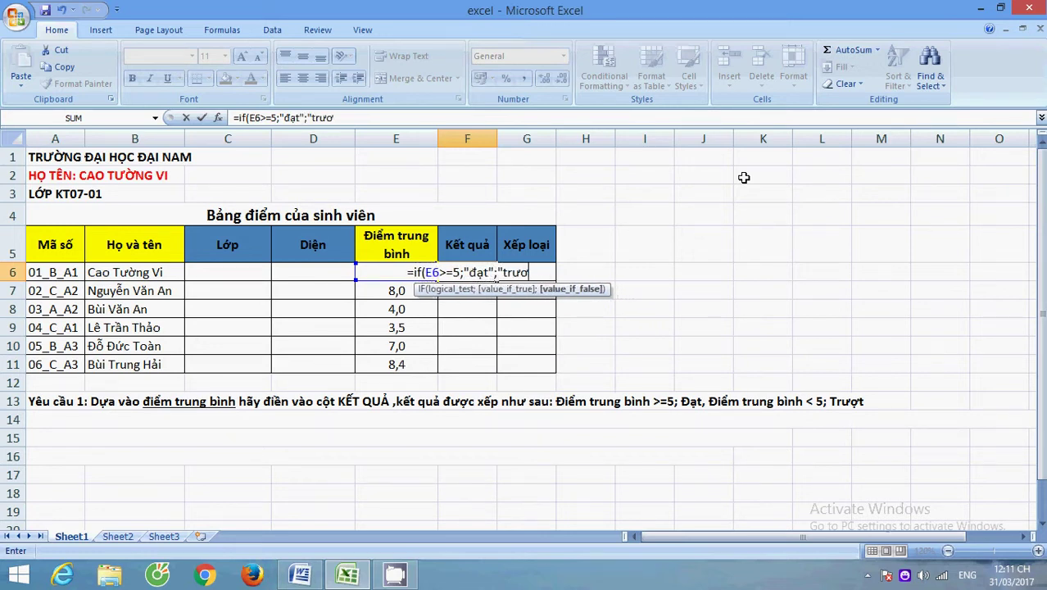
key(BackSpace)
text(ợt")
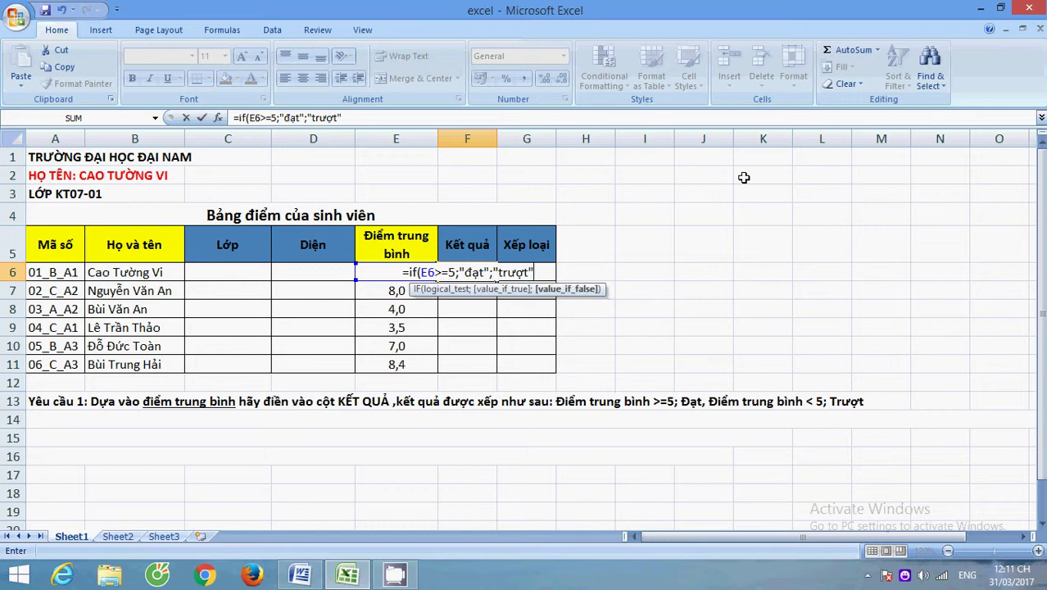
text())
key(Return)
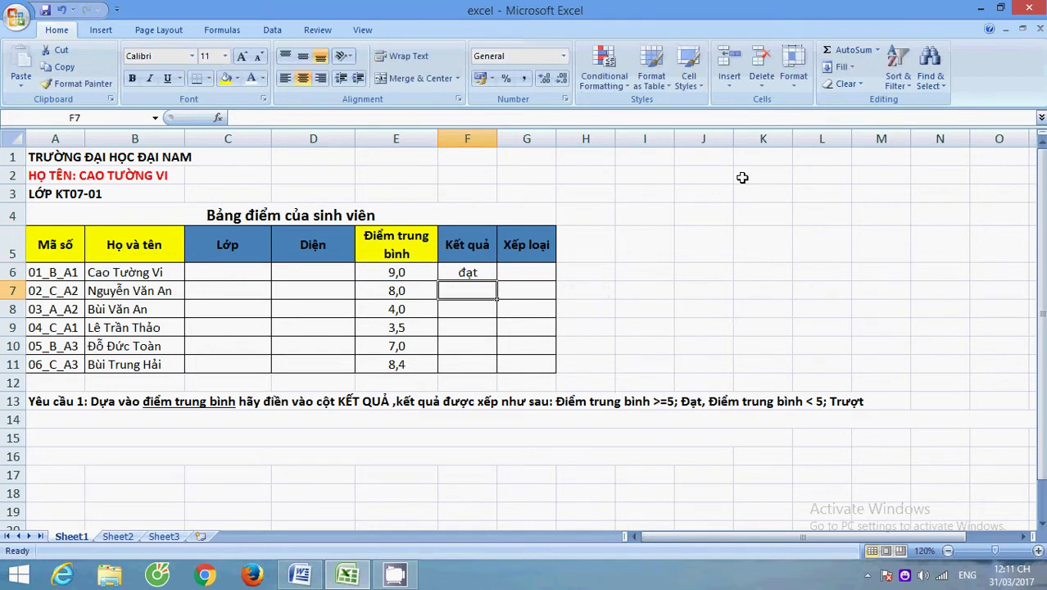
Step: Copy the IF formula from F6 down the Kết quả column through F11
double_click(487, 272)
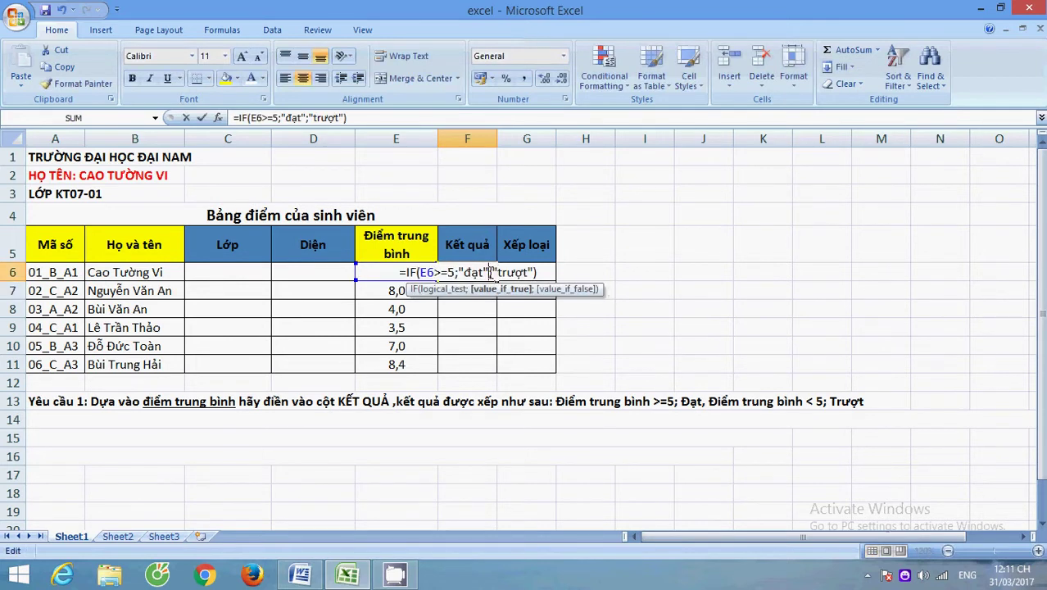
click(548, 273)
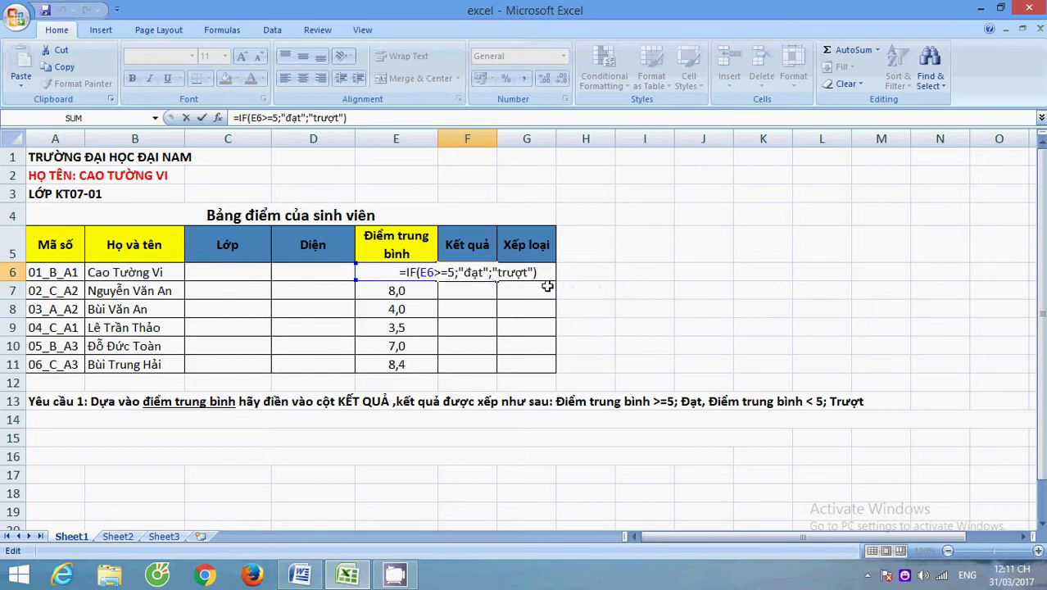
key(Return)
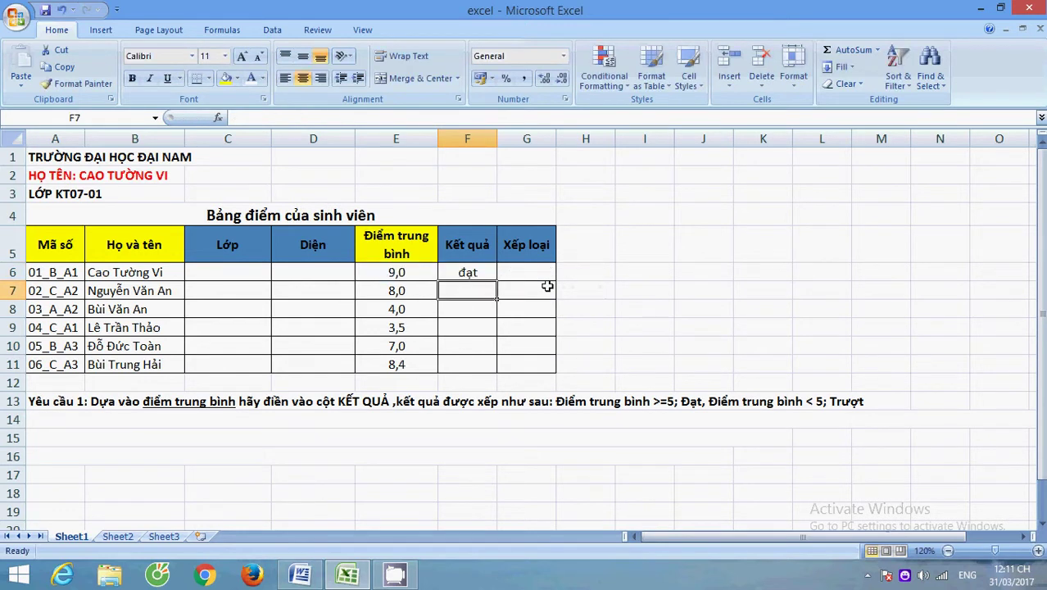
click(492, 275)
drag(496, 279, 497, 367)
click(599, 304)
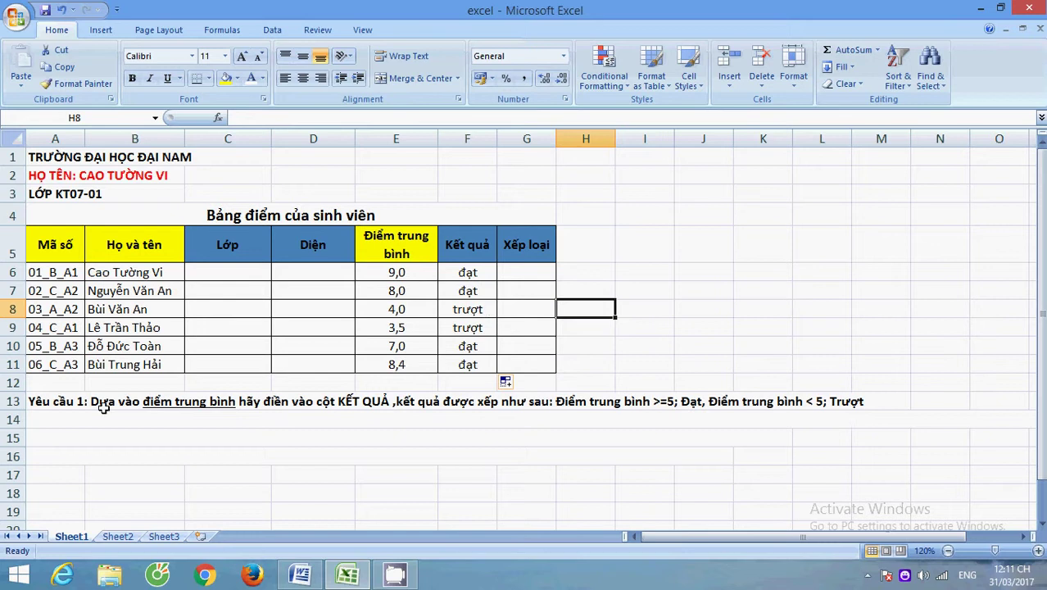
Step: Set the font color of the hidden requirement text in cell A14 to Automatic
click(58, 416)
click(262, 78)
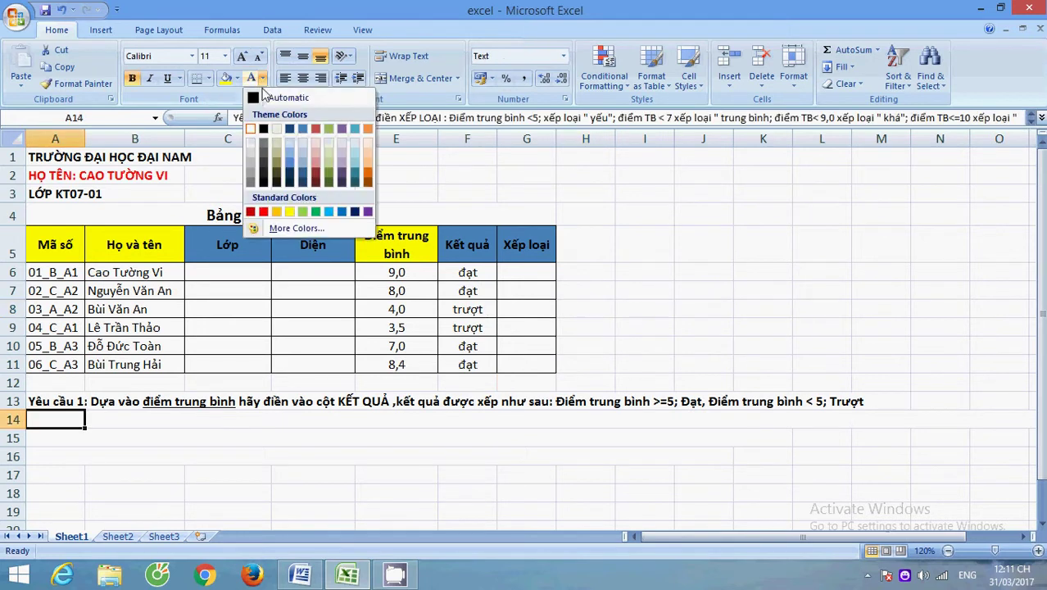
click(260, 102)
click(550, 288)
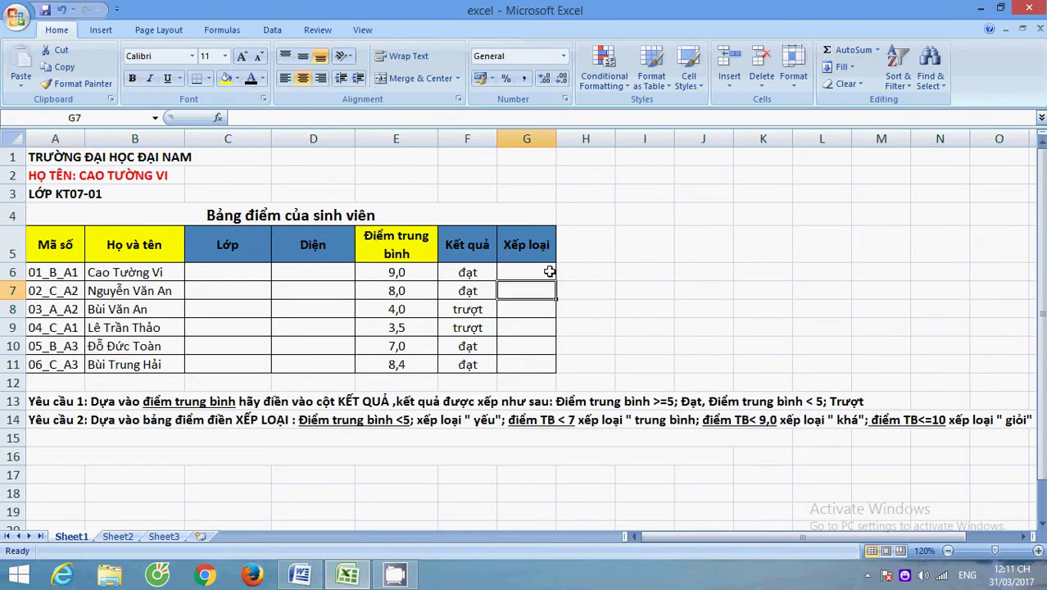
Step: Begin an IF formula in cell G6 that returns "yếu" when E6<5
click(540, 274)
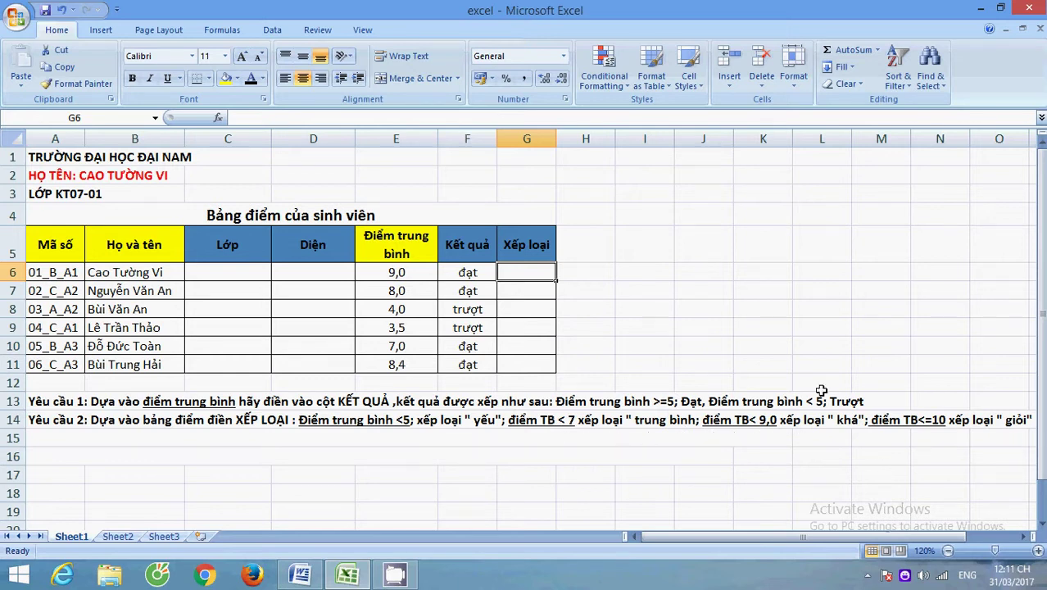
double_click(543, 270)
text(=if()
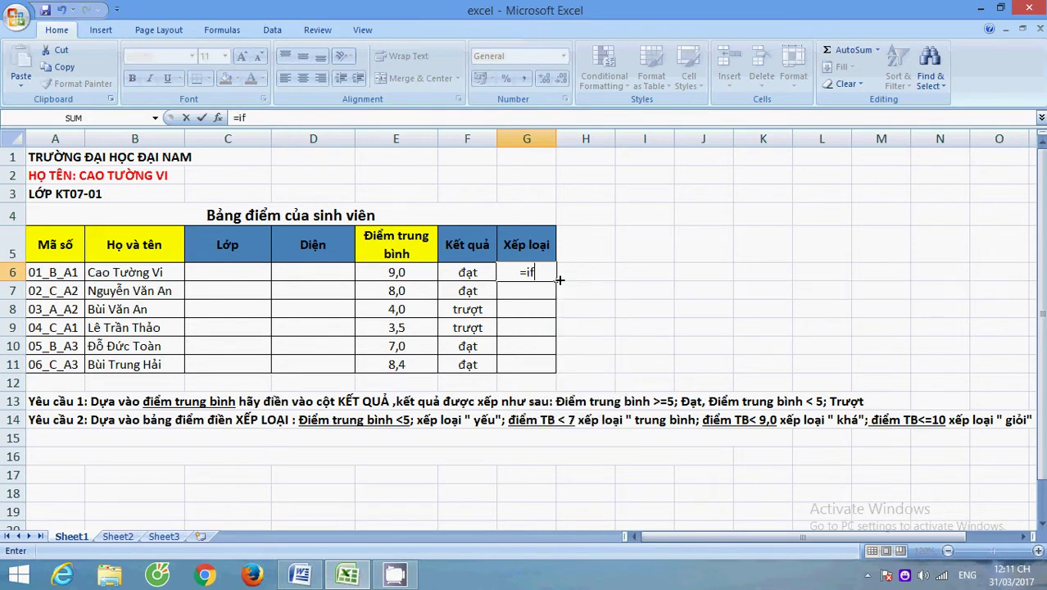
click(415, 273)
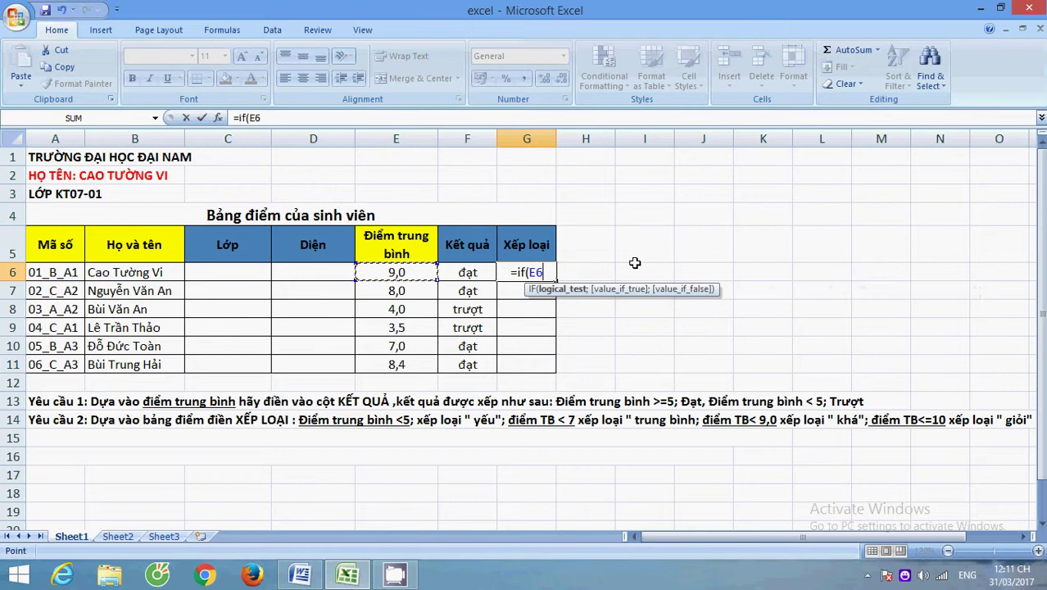
text(<5;)
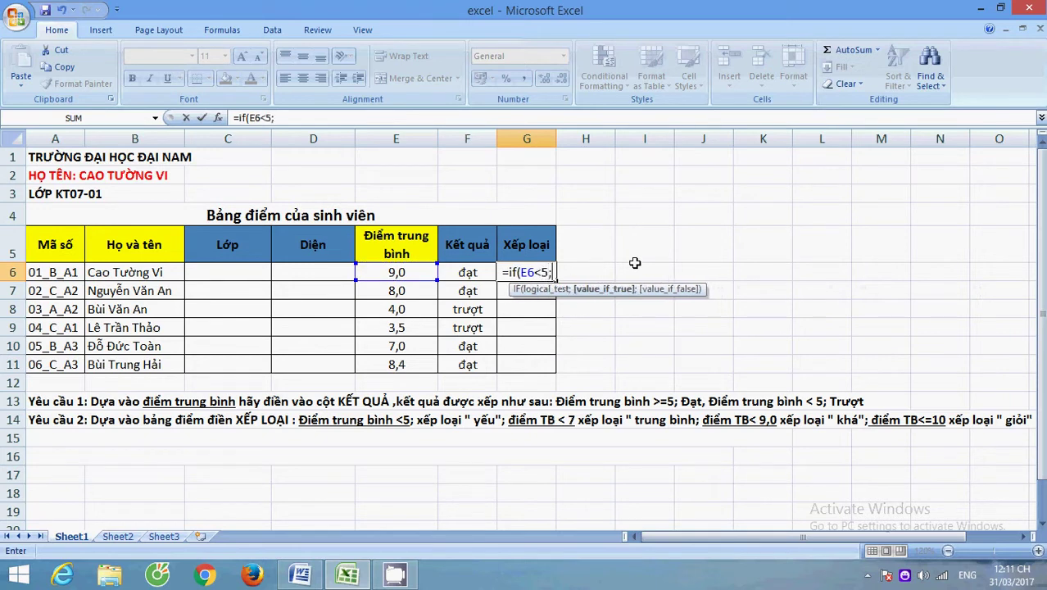
text(")
text(yếu)
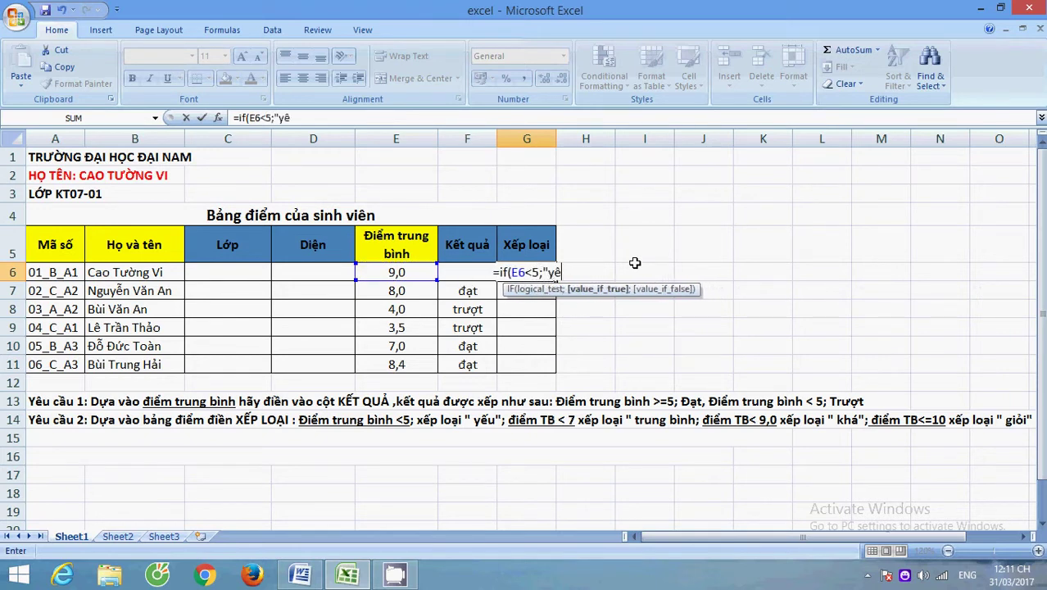
Step: Nest a second IF in the G6 formula that returns "trung bình" when E6<7
text(";if)
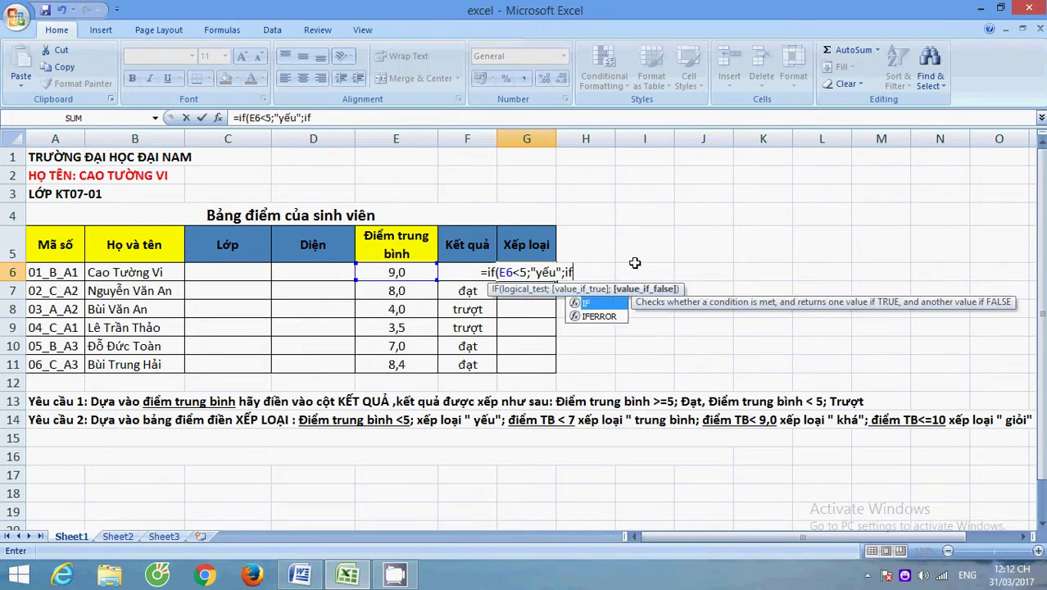
text((e6)
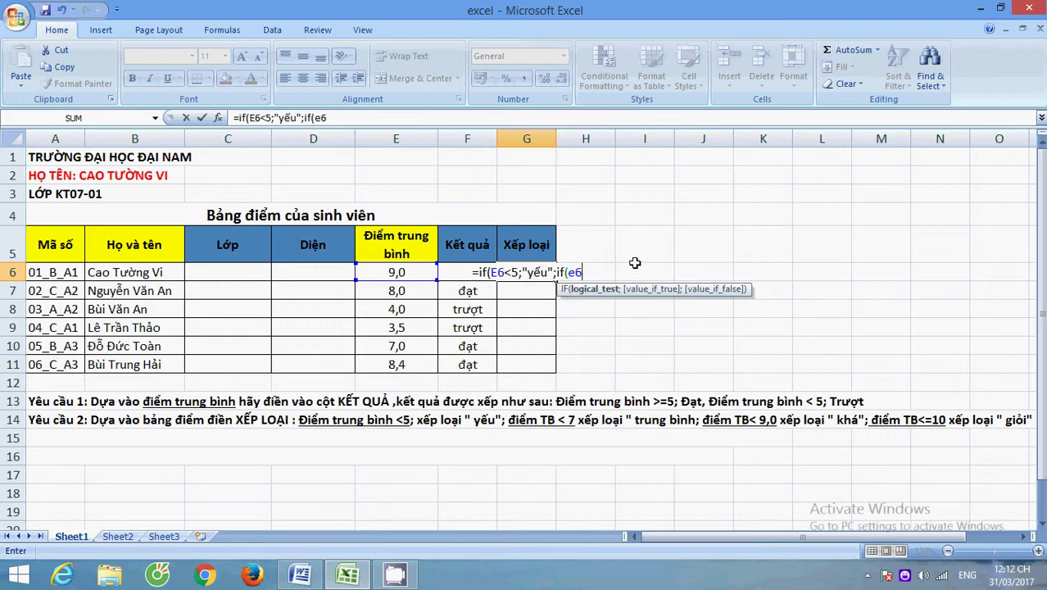
text(<7)
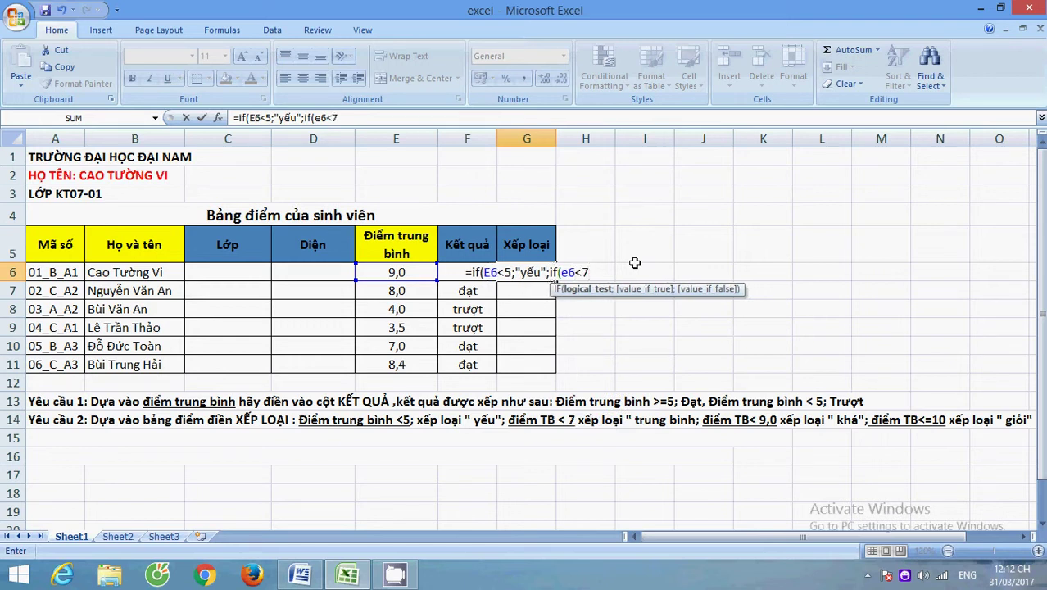
text(;")
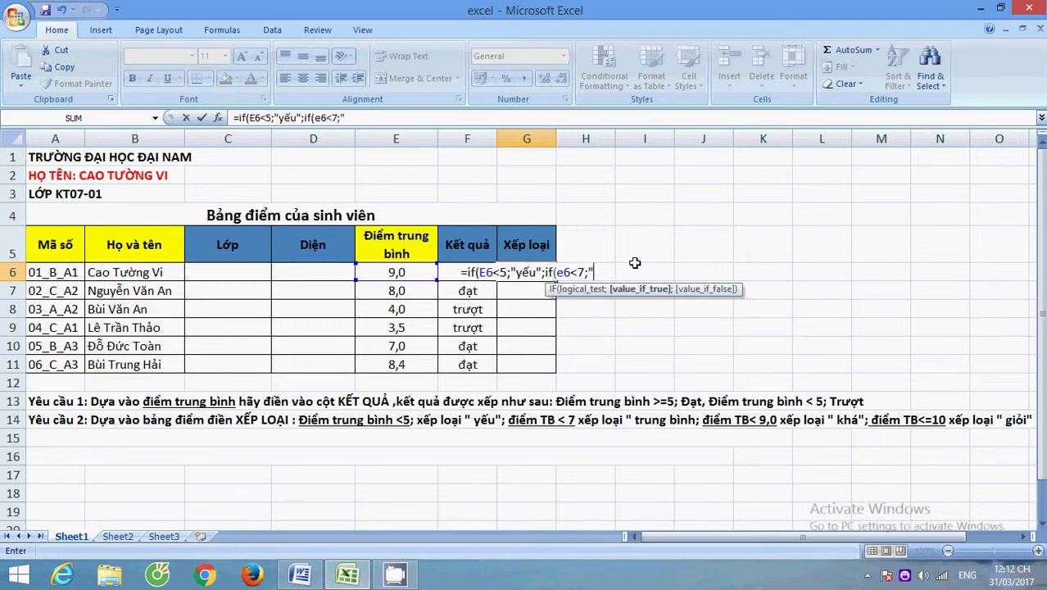
text(trung bi)
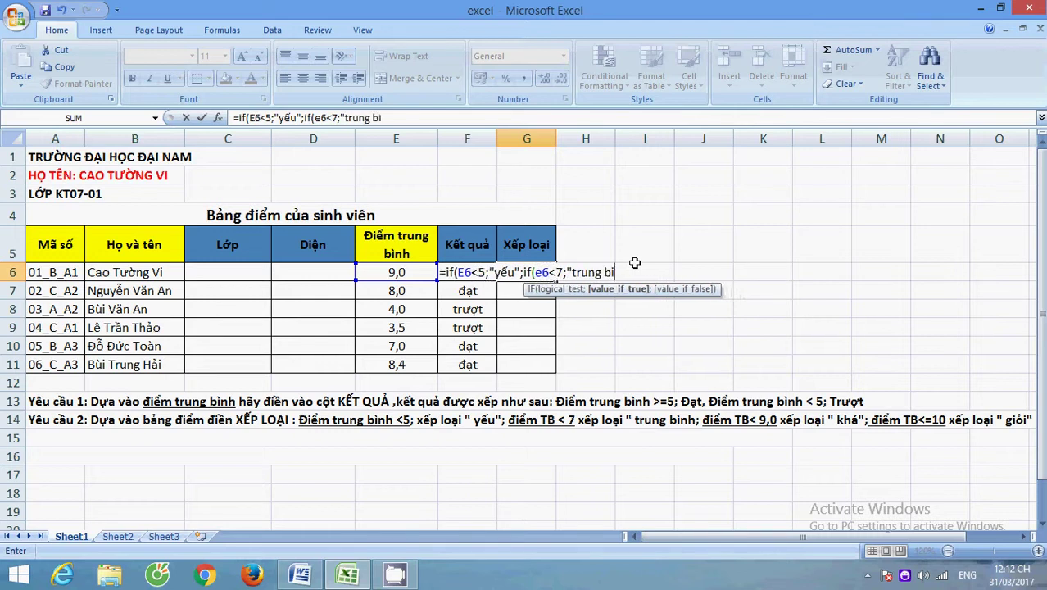
text(nhf")
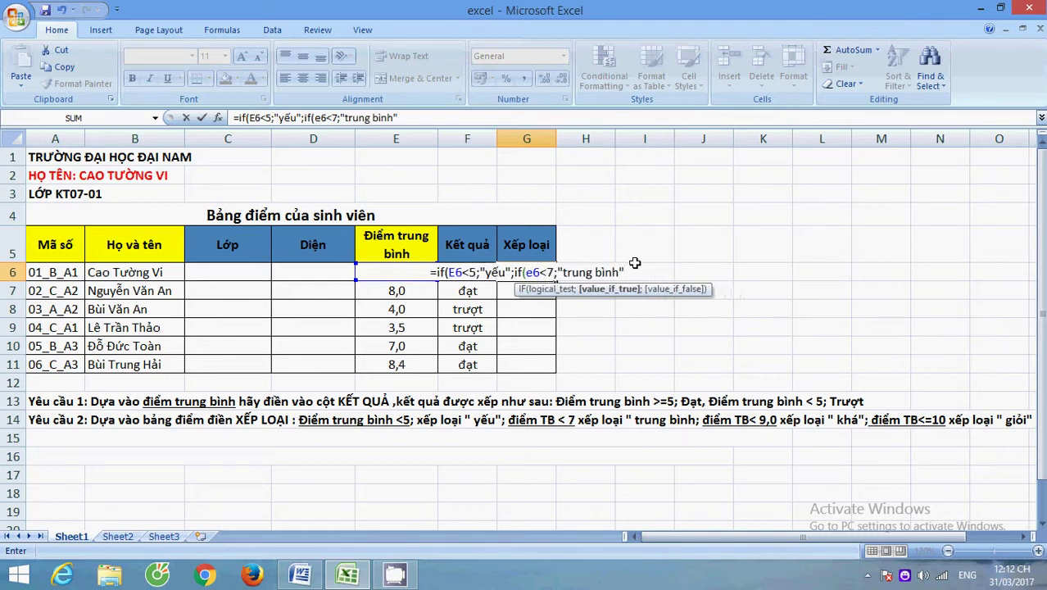
Step: Nest a third IF in the G6 formula that returns "khá" when E6<9
text(;if()
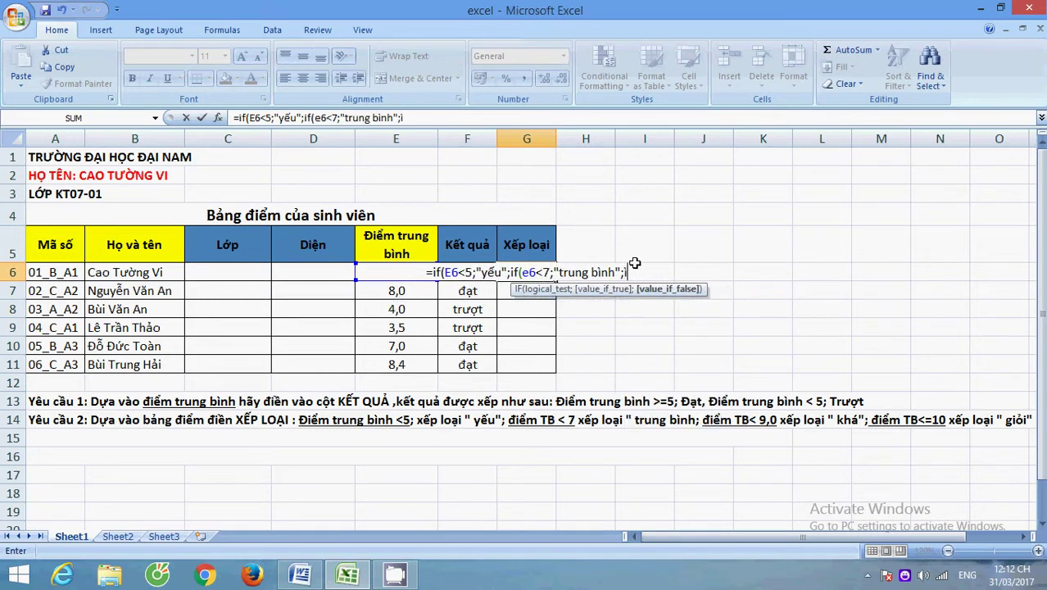
text(e6)
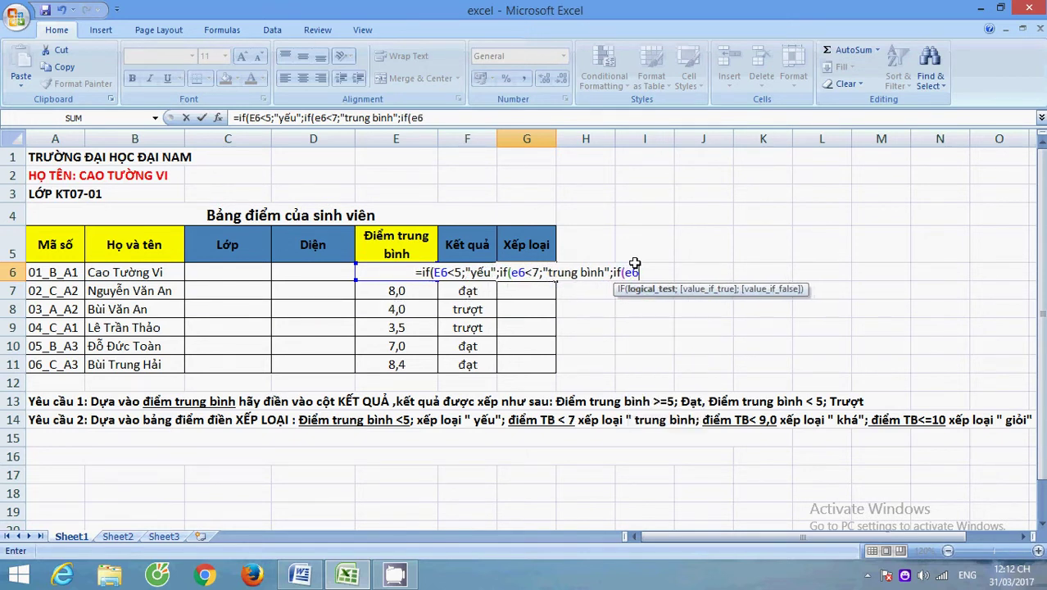
text(<9)
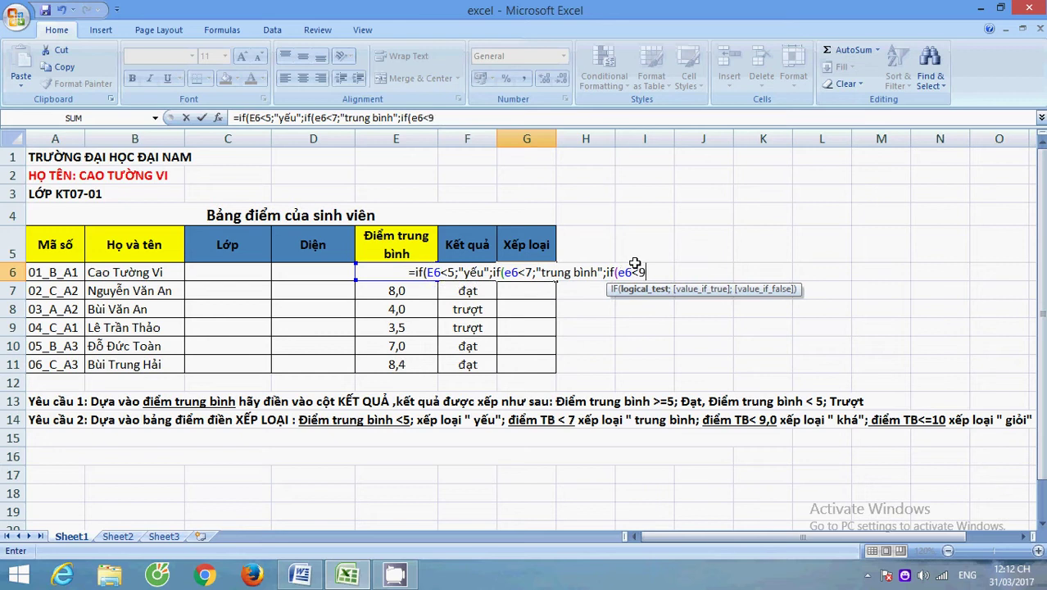
text(;"kh)
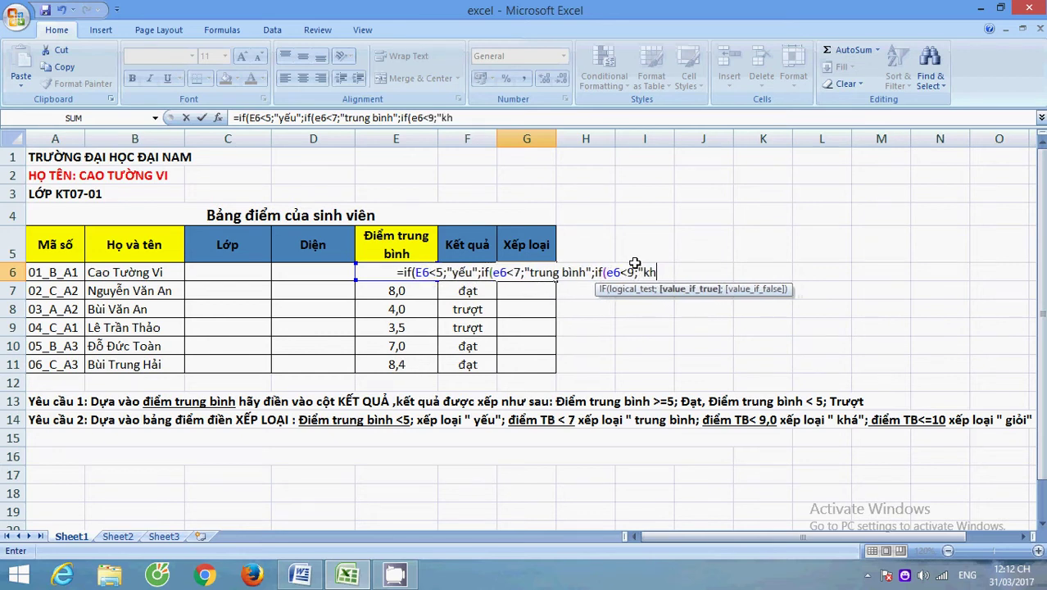
text(a")
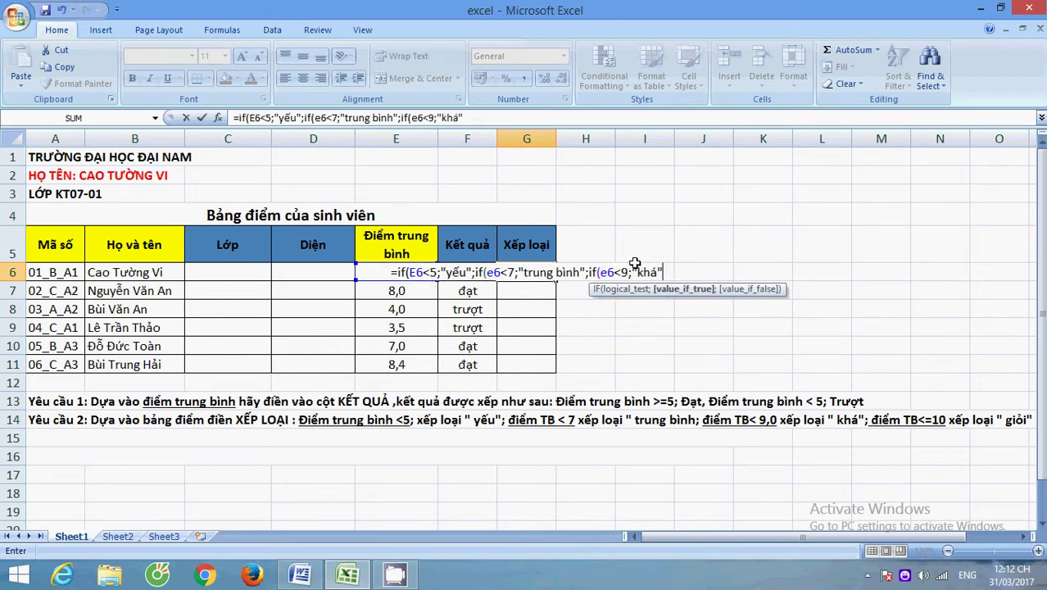
text(;)
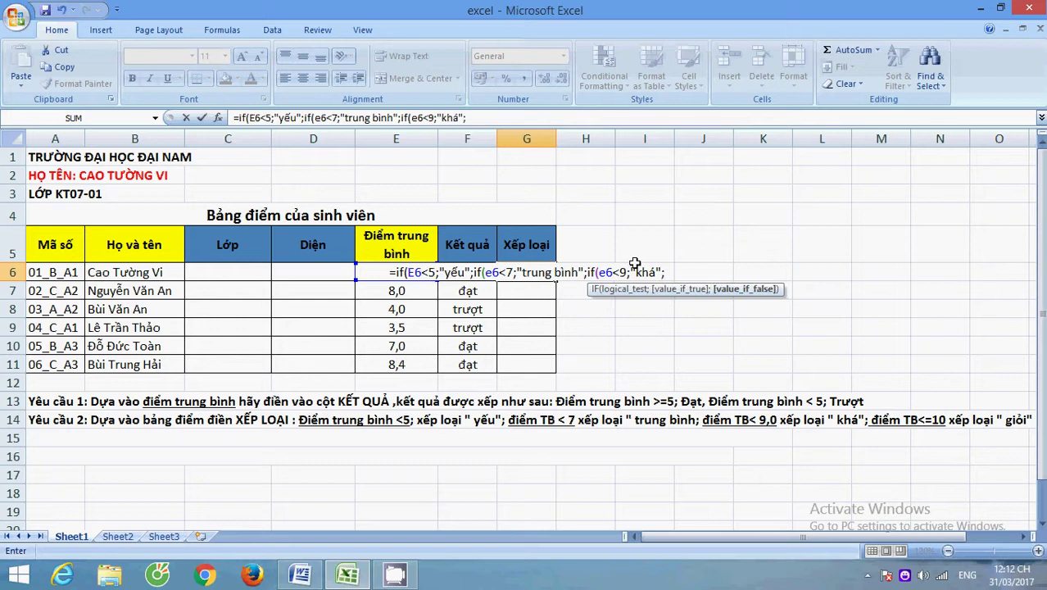
Step: Nest a fourth IF that returns "giỏi" when E6<=10, close all parentheses and enter the formula in G6
text(if(e)
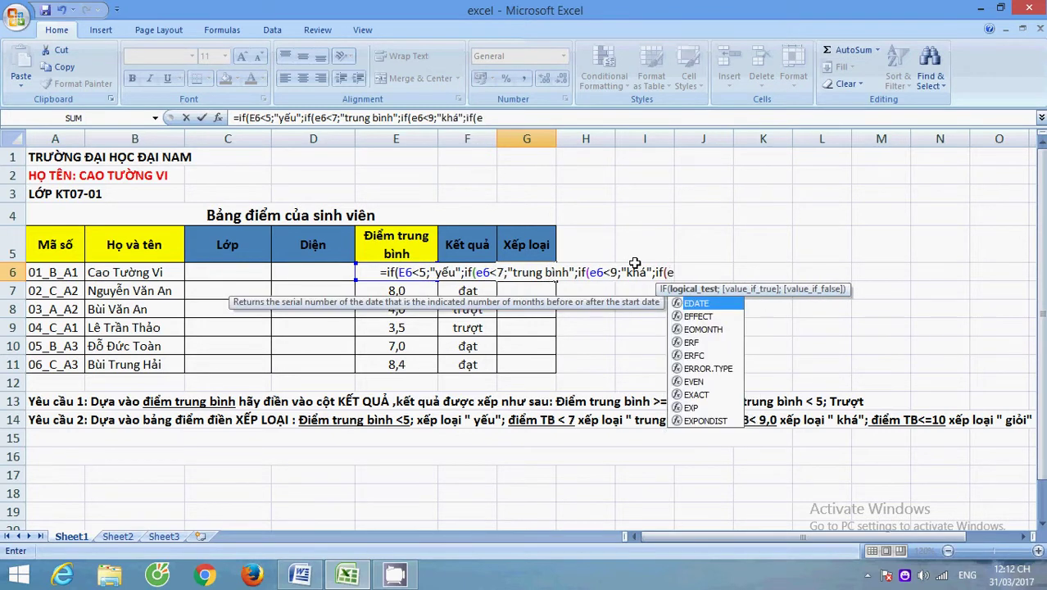
text(6)
text(<)
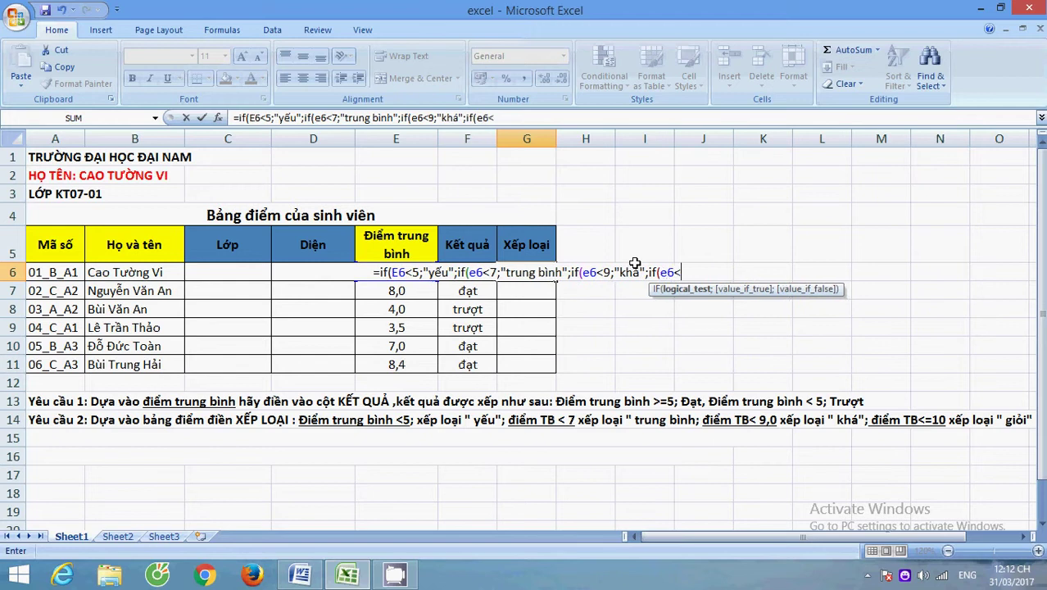
text(=1)
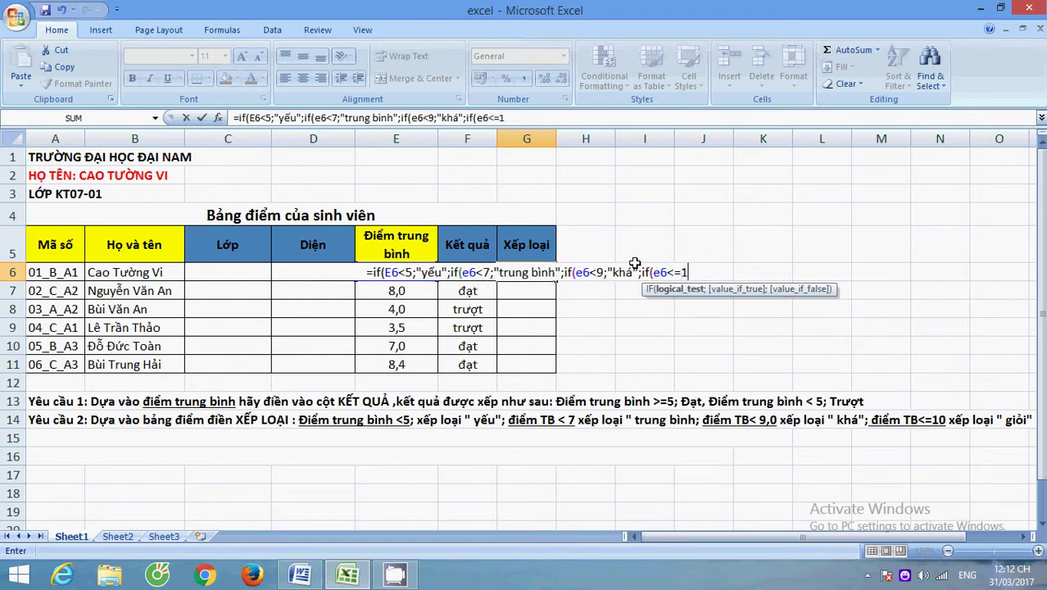
text(0;"gioi)
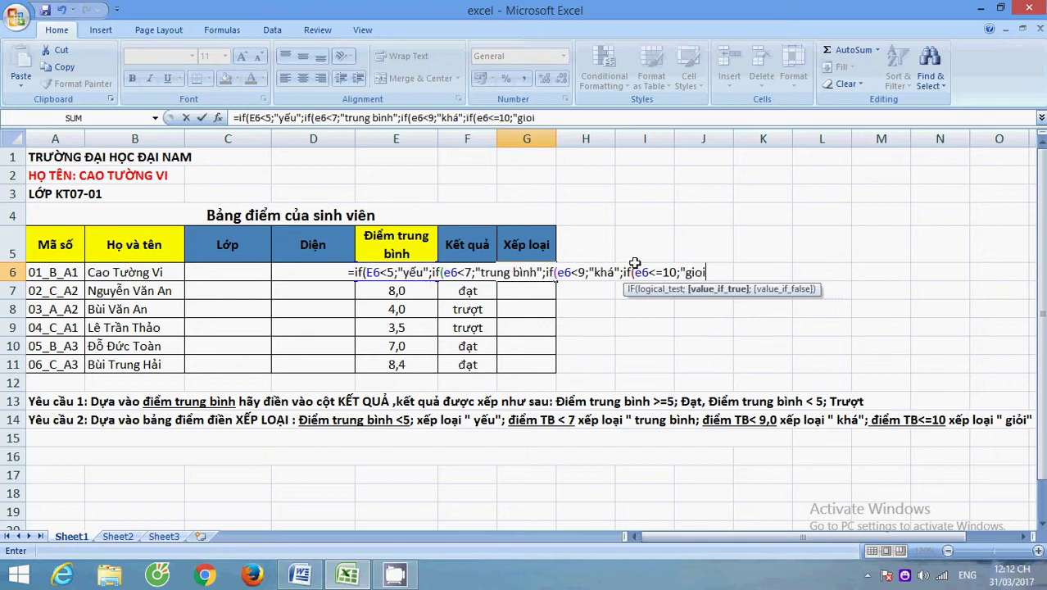
key(BackSpace)
key(BackSpace)
text(ỏi"))
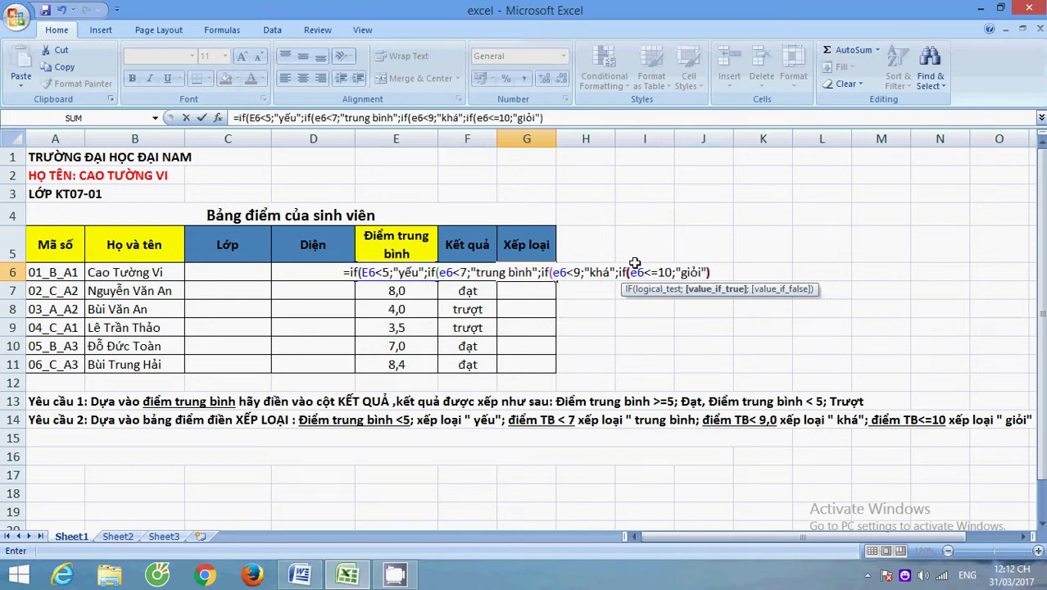
text())))
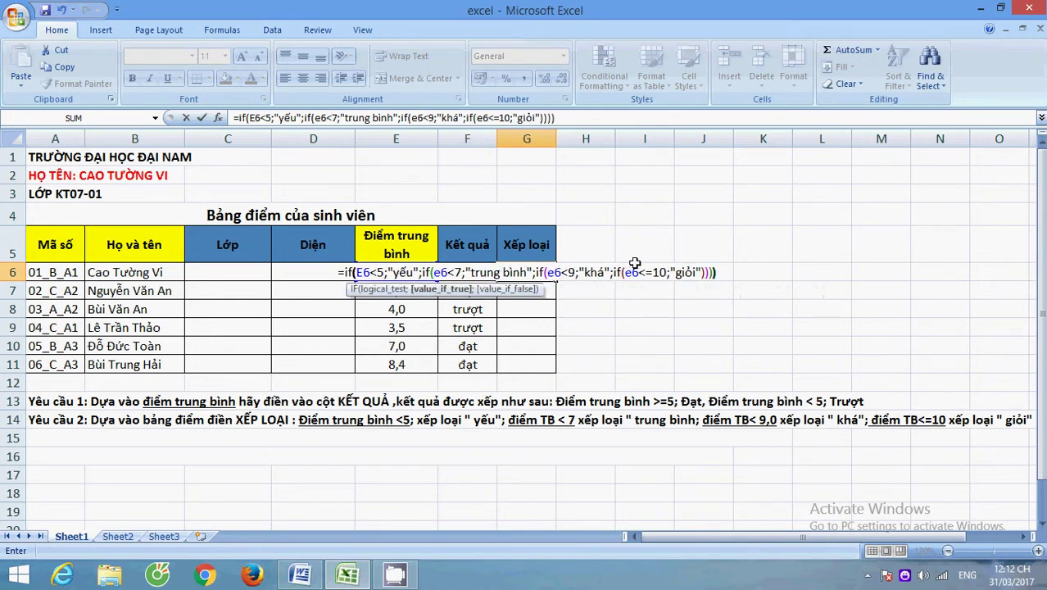
key(Return)
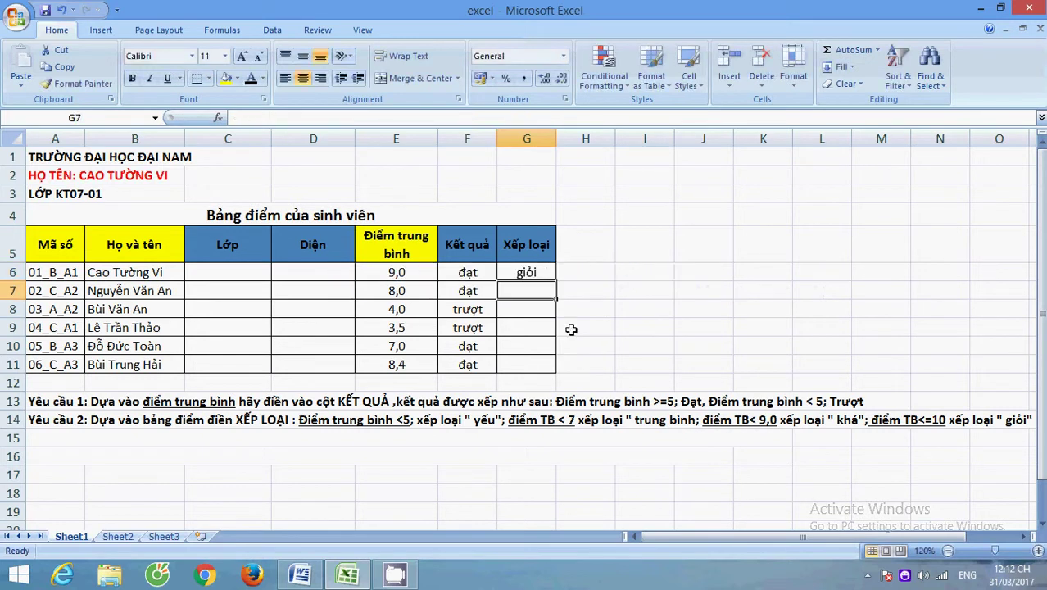
Step: Review the nested IF formula in G6 and copy it down the Xếp loại column through G11
click(549, 272)
double_click(549, 272)
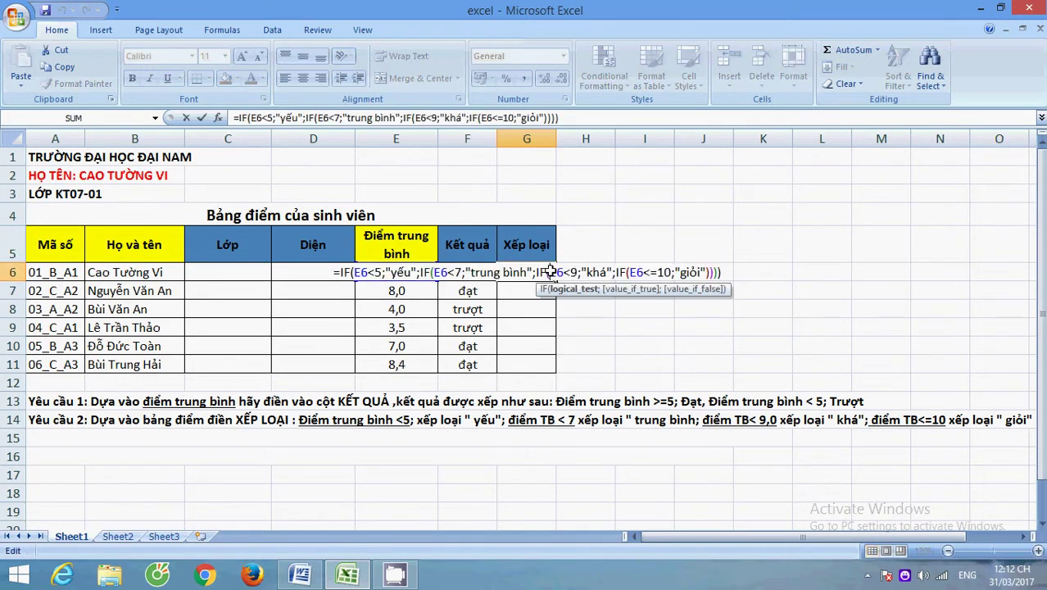
click(725, 273)
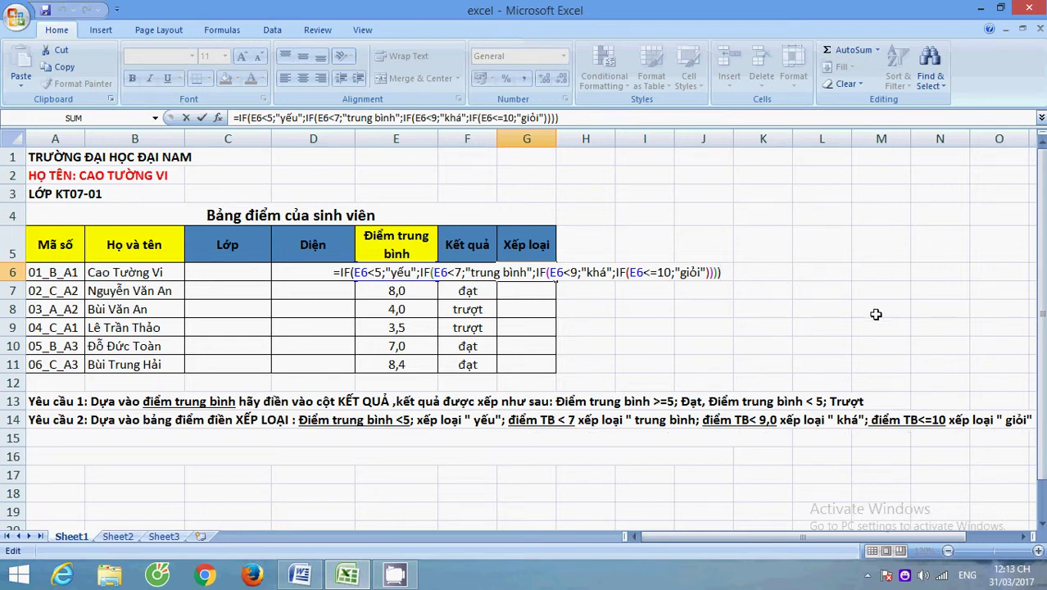
key(Return)
click(555, 276)
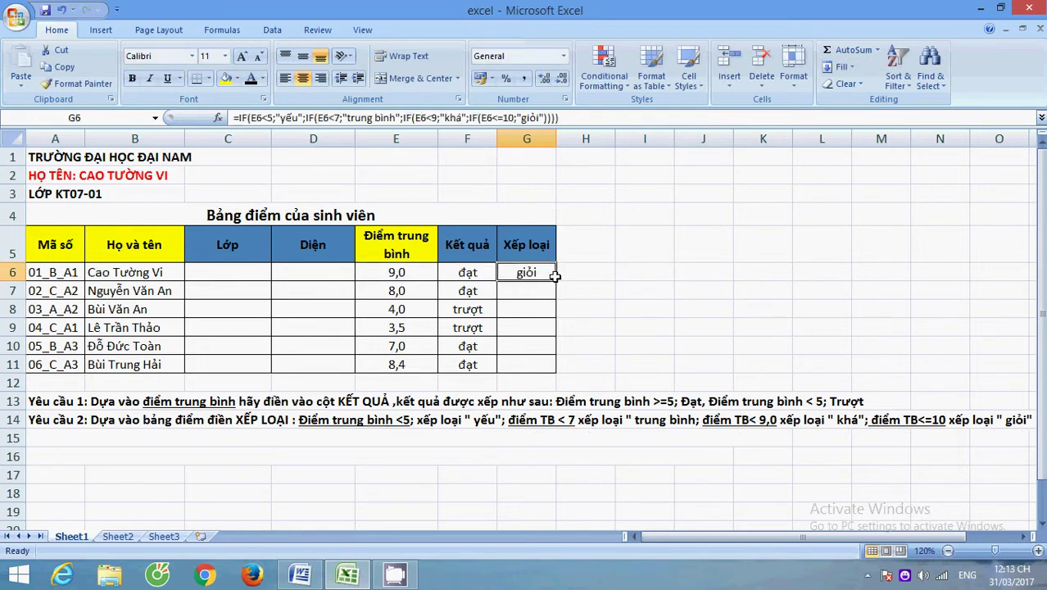
drag(556, 282, 557, 366)
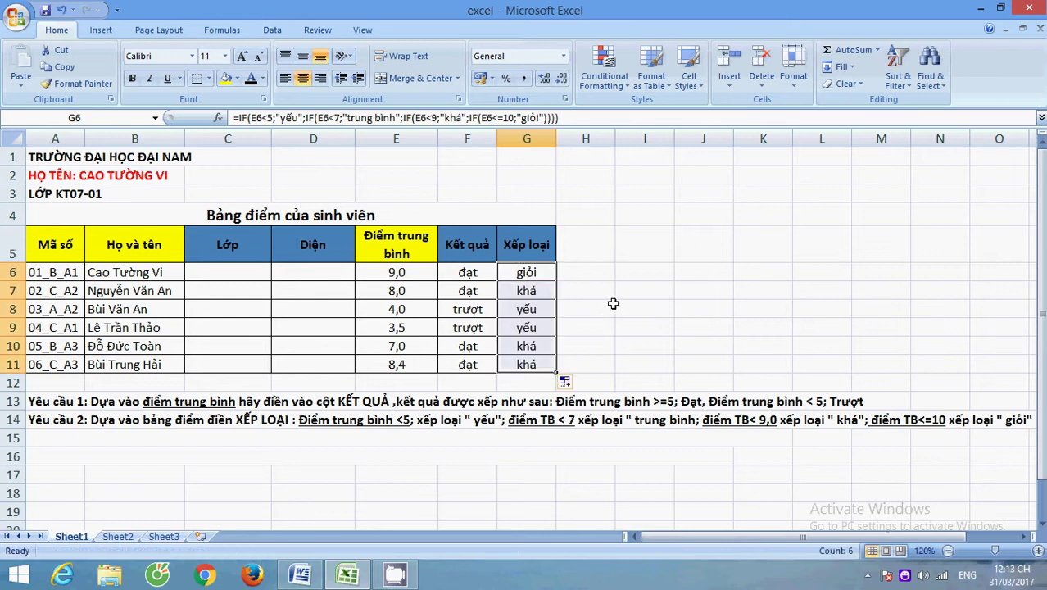
click(613, 305)
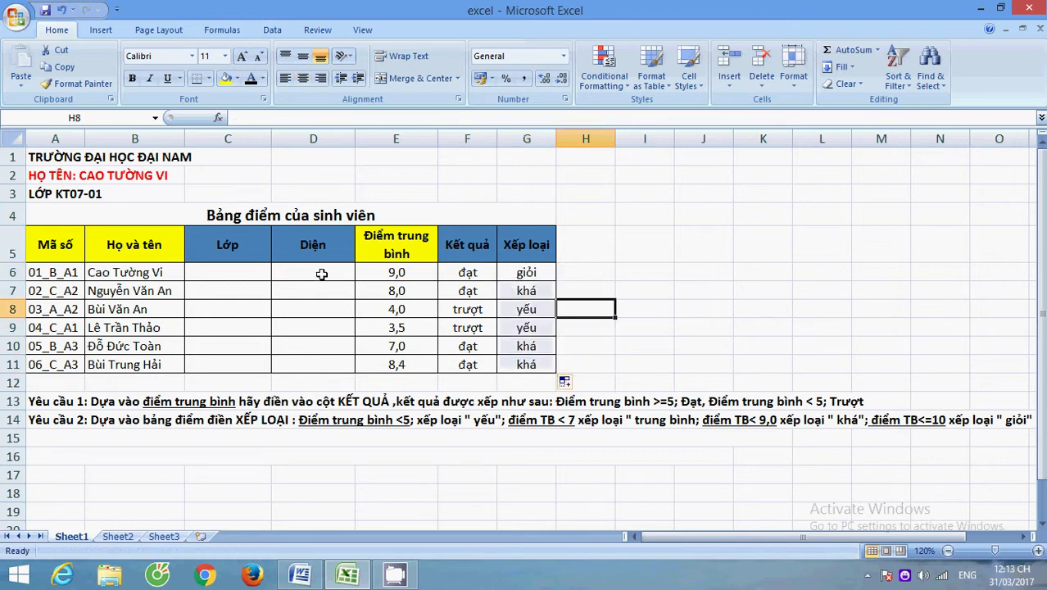
Step: Switch to the Word document and read the section on the RIGHT function's syntax and purpose
key(alt+Tab)
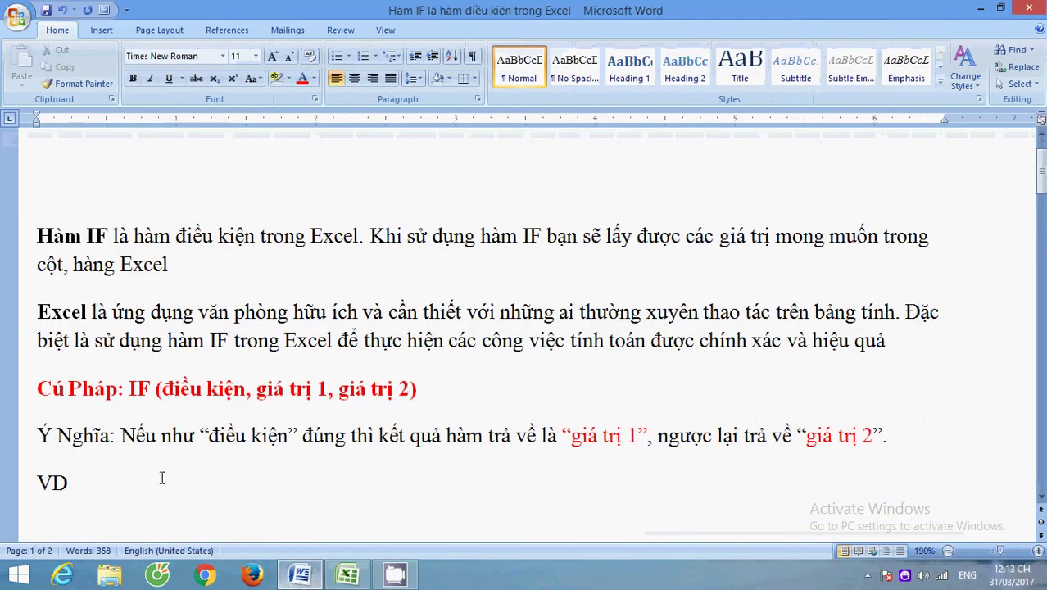
scroll(168, 498, down, 5)
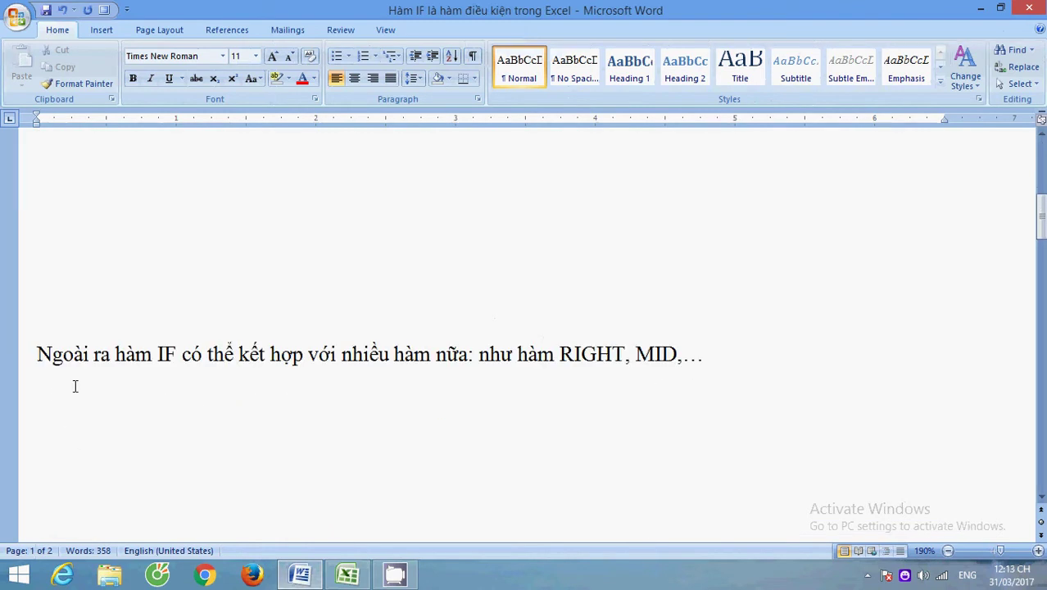
scroll(47, 386, down, 5)
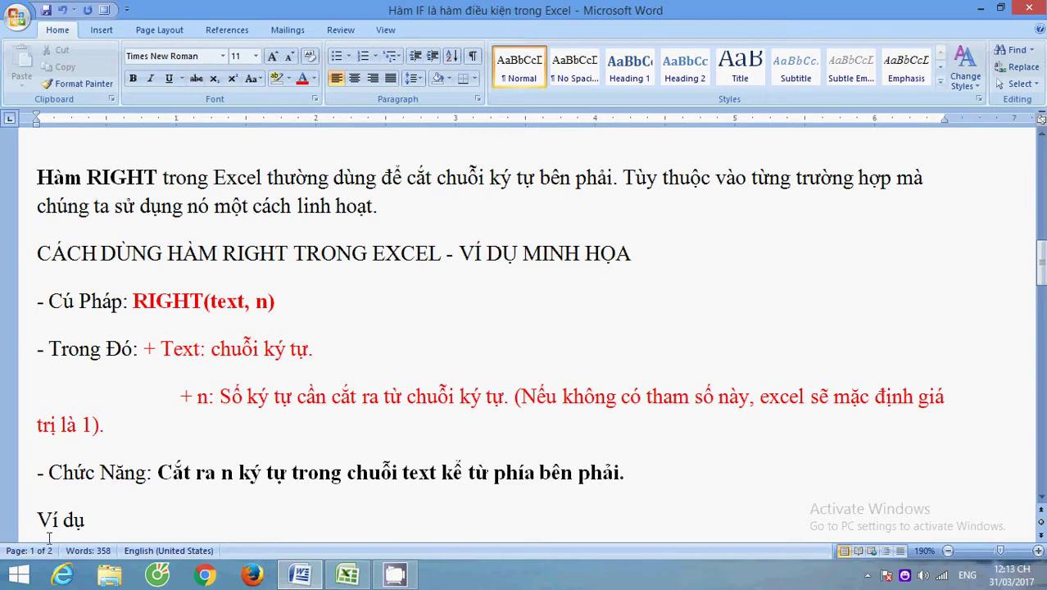
Step: Switch back to Excel and set the font color of the hidden requirement text in cell A15 to Automatic
click(351, 577)
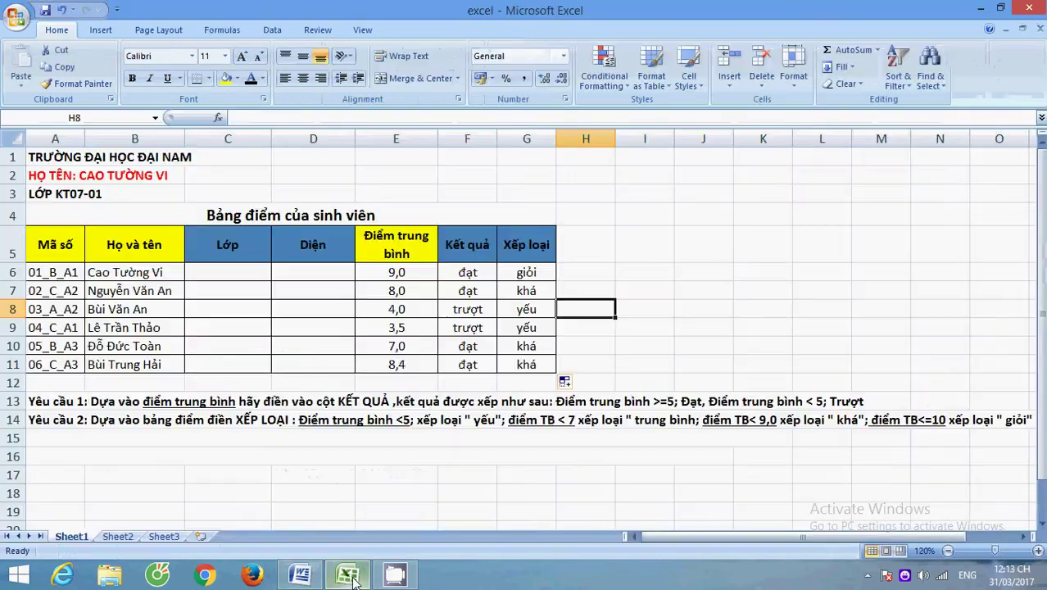
click(55, 438)
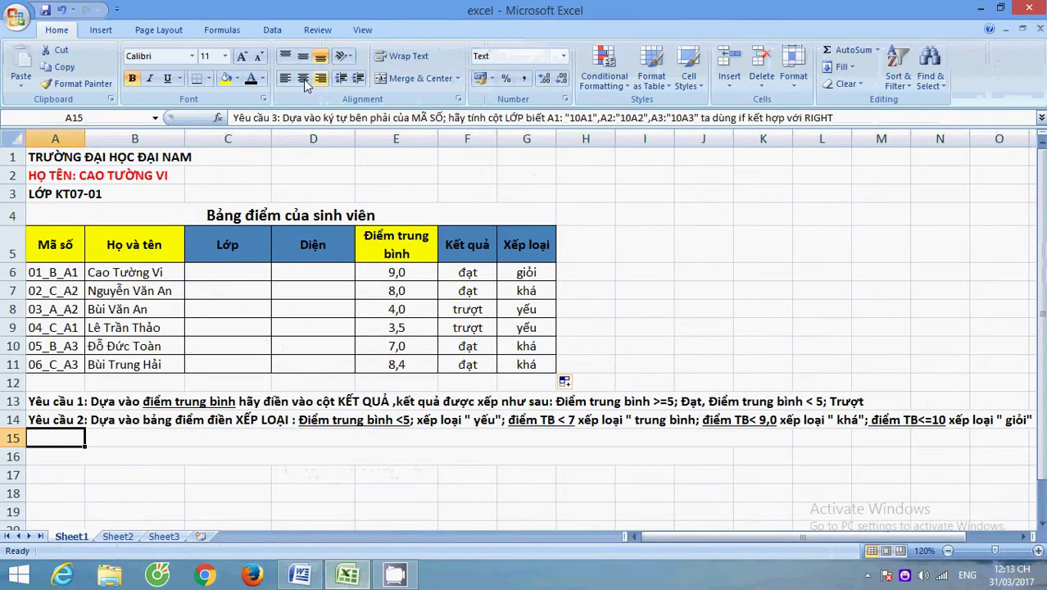
click(253, 79)
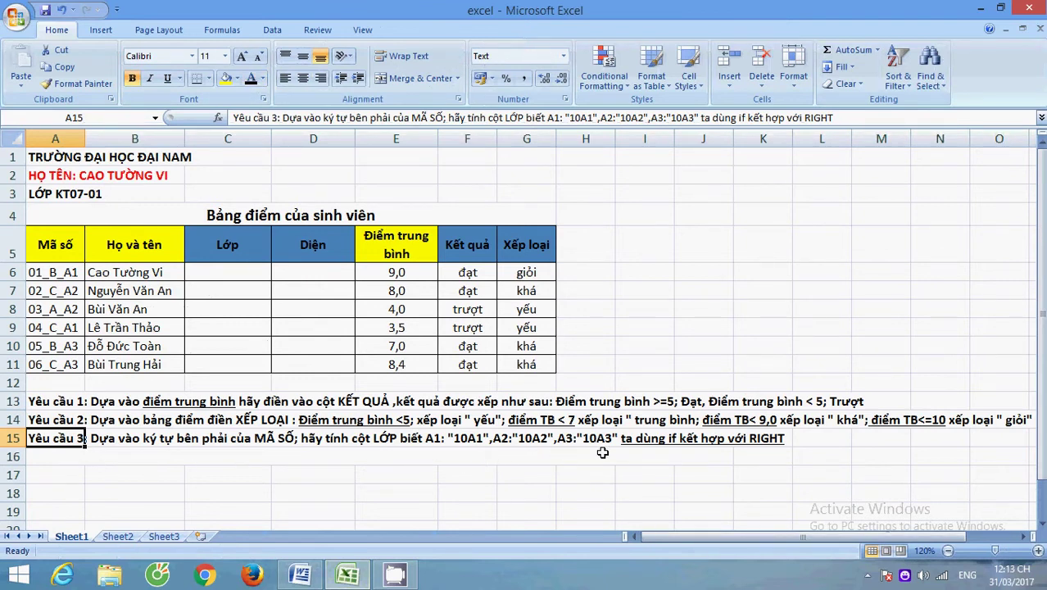
Step: Begin an IF formula in cell C6 whose condition starts with RIGHT(A6;2)
click(257, 266)
double_click(258, 266)
text(=)
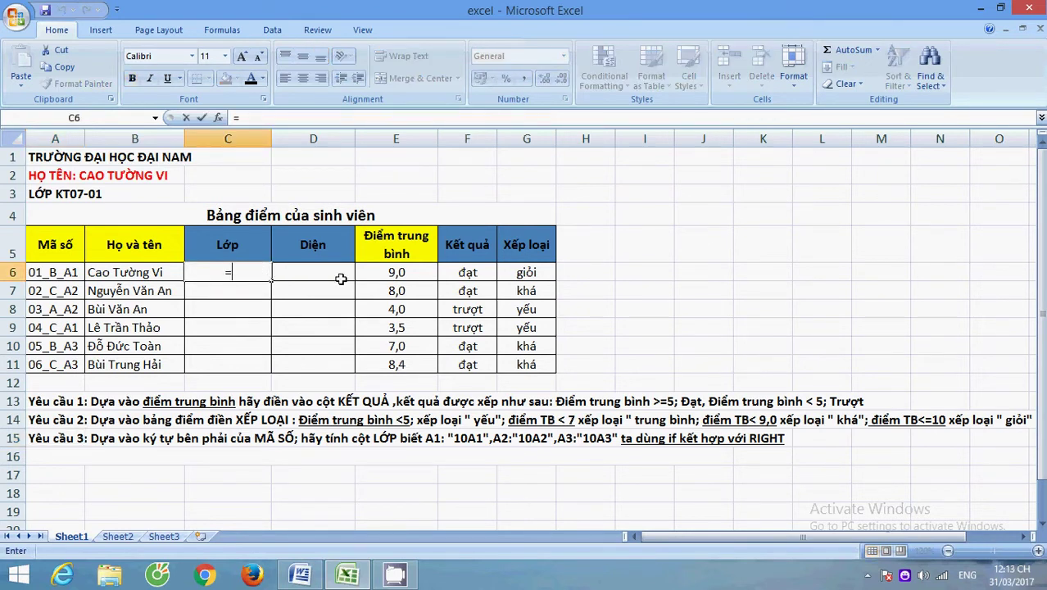
text(if(right)
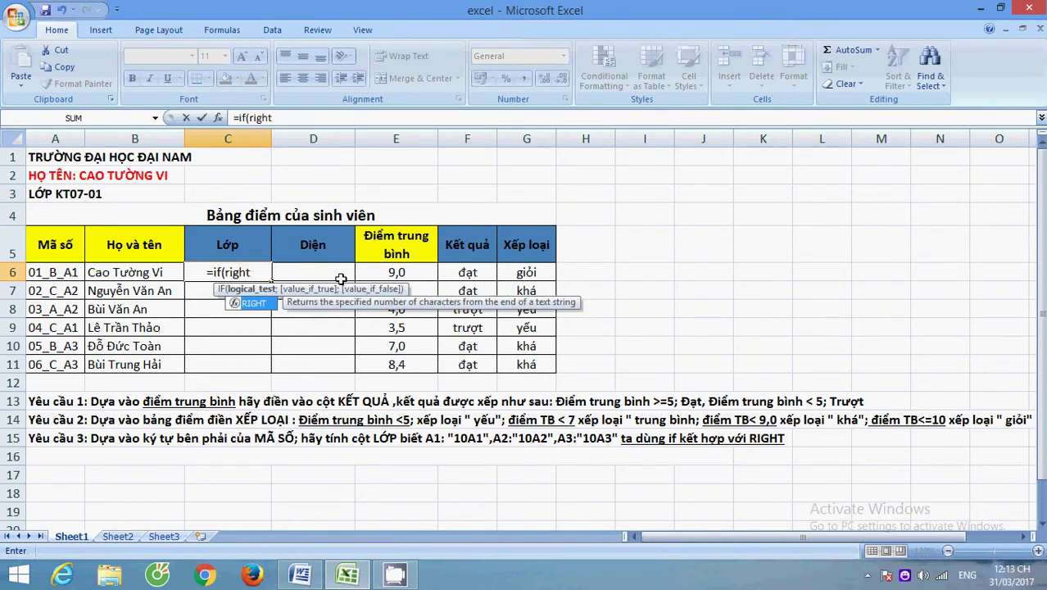
text(()
click(76, 272)
text(;2)
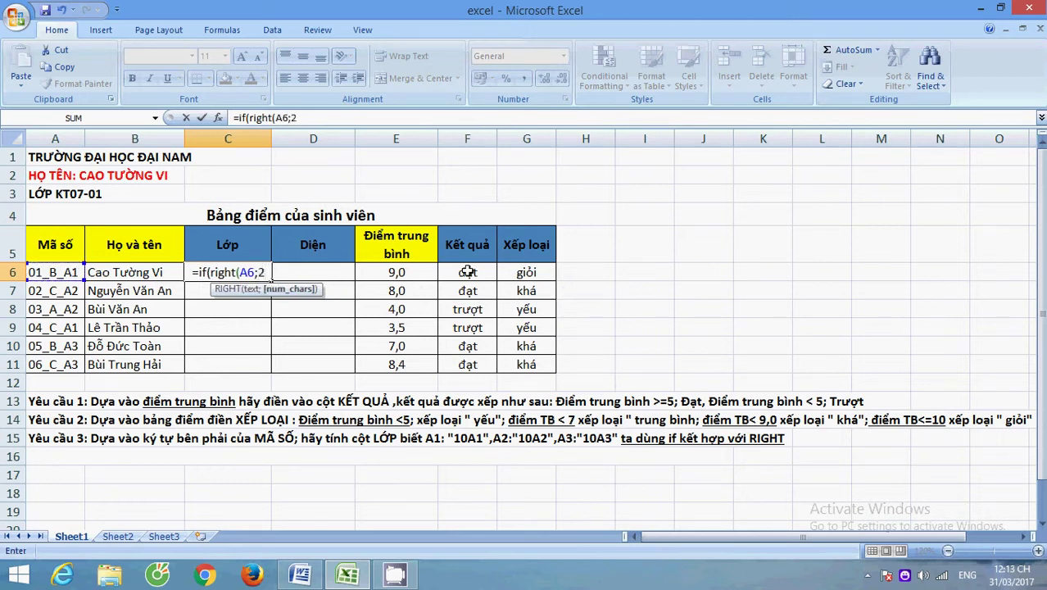
text())
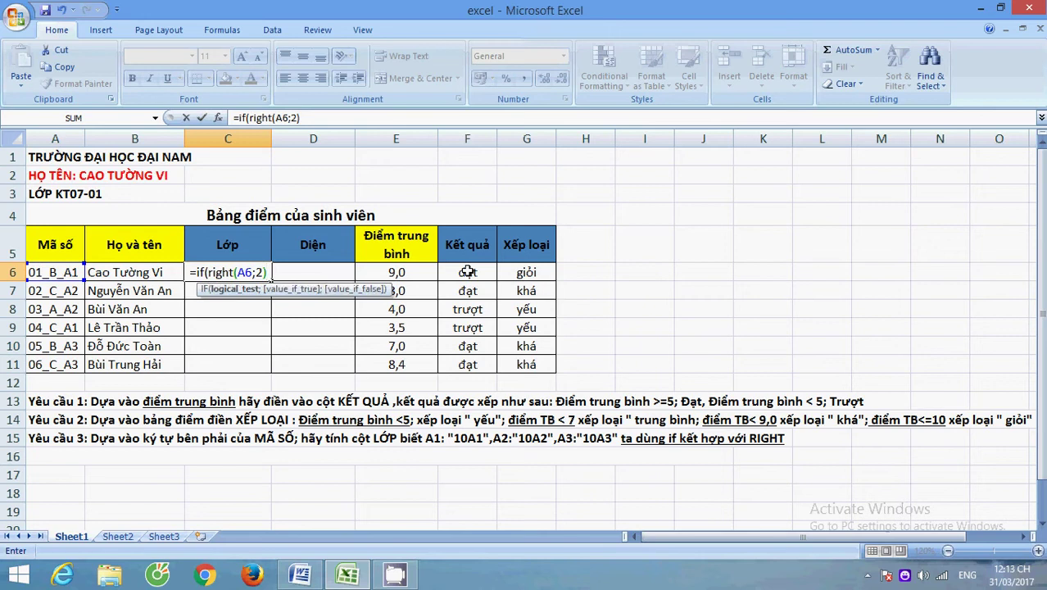
Step: Make the C6 formula return "10A1" when the extracted characters equal "A1", and start another IF for the false case
text(=")
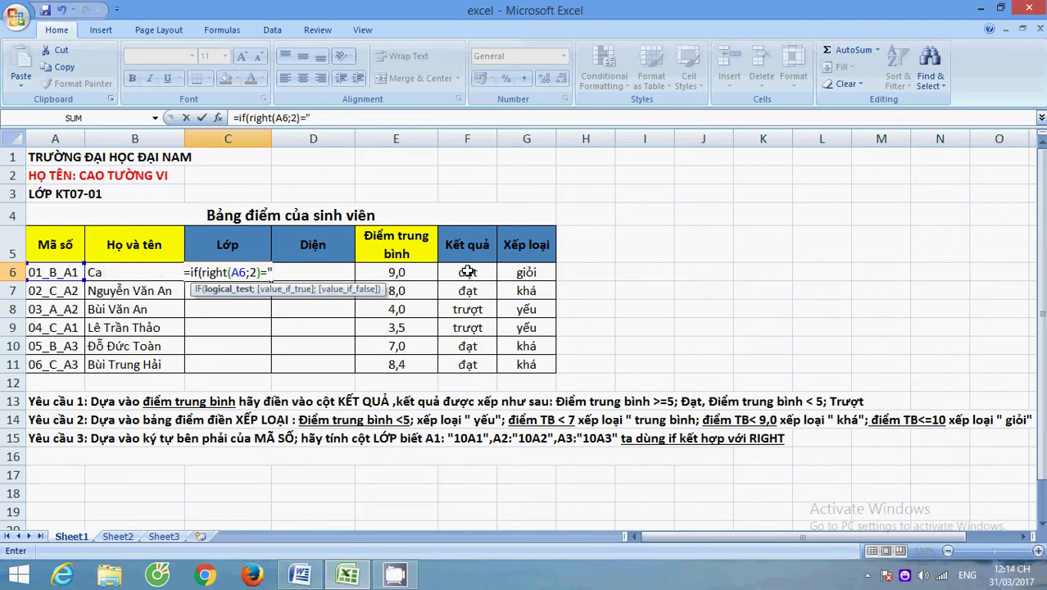
text(A1)
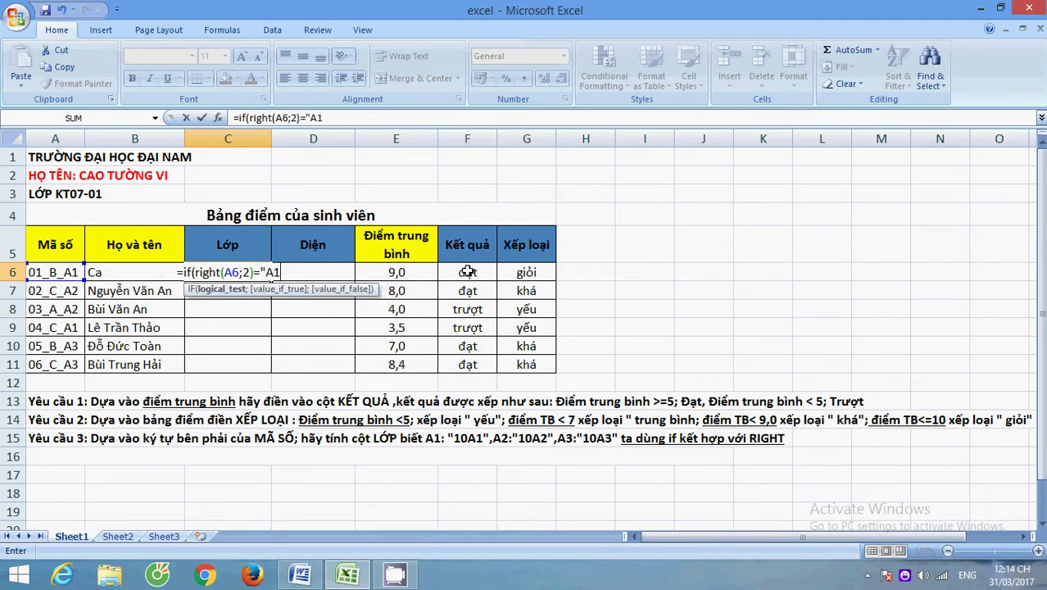
text(")
text(;)
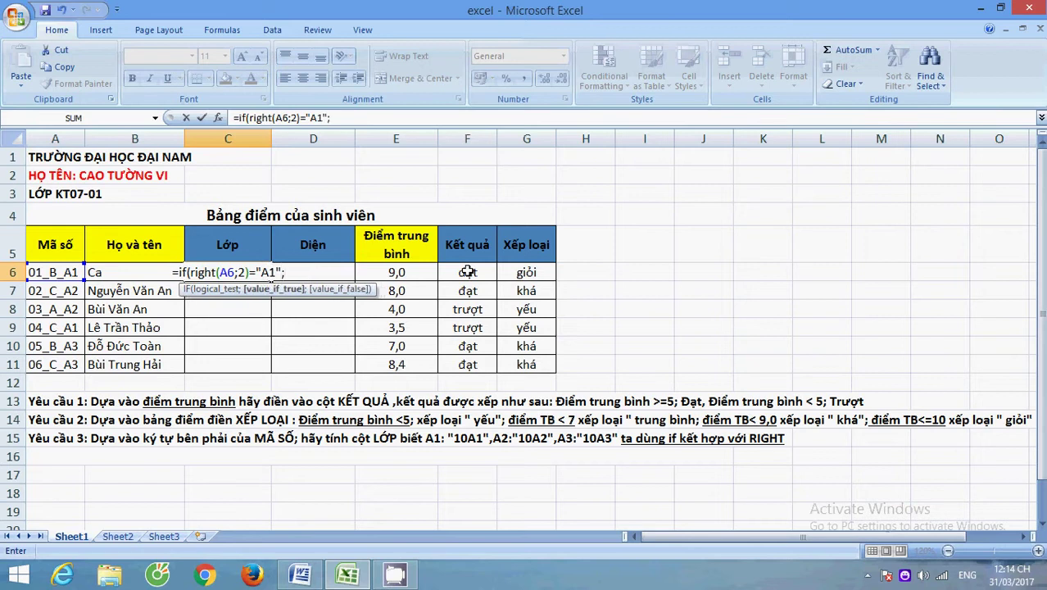
text("10A)
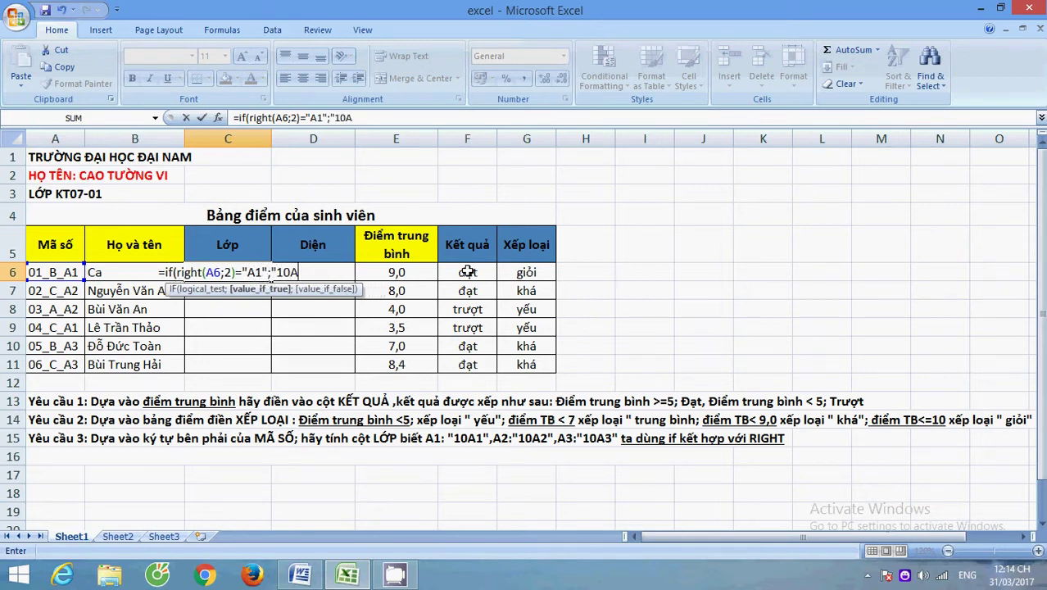
text(1";IF)
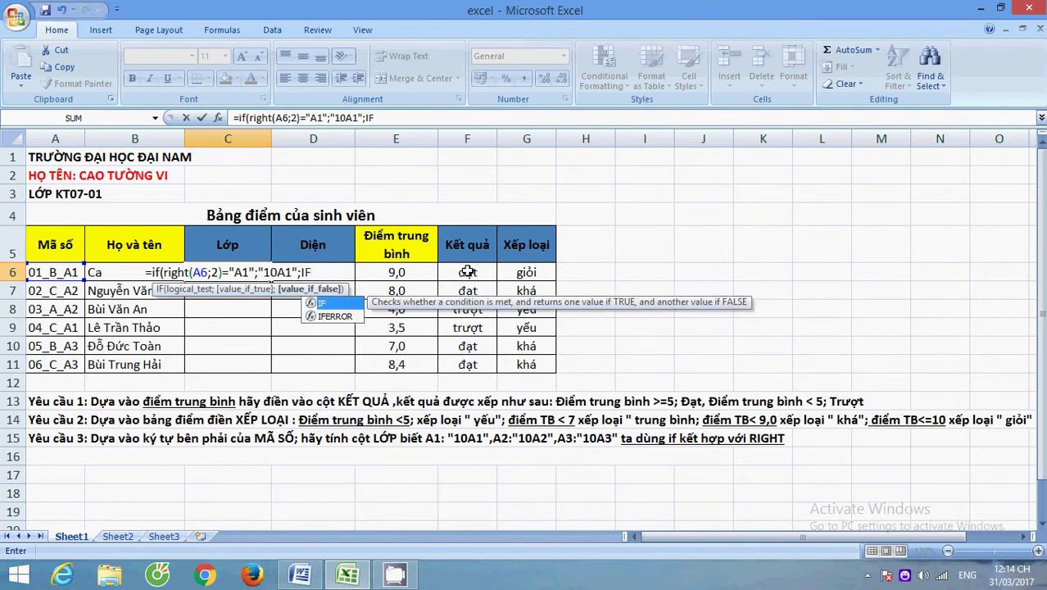
Step: Make the second IF in the C6 formula return "10A2" when RIGHT(A6;2) equals "A2"
text((RIGHT)
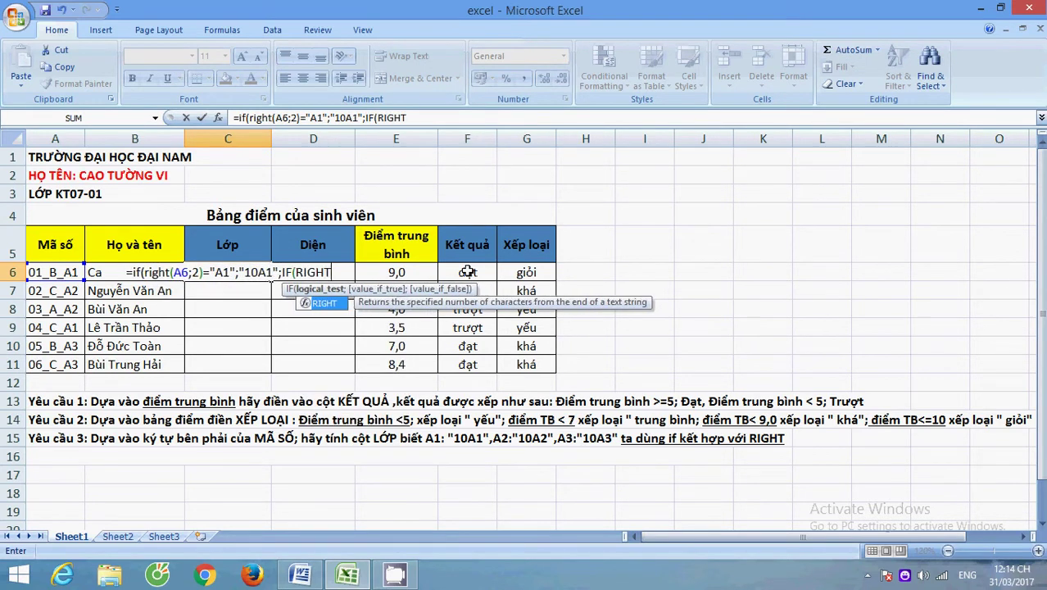
text((A6;2)
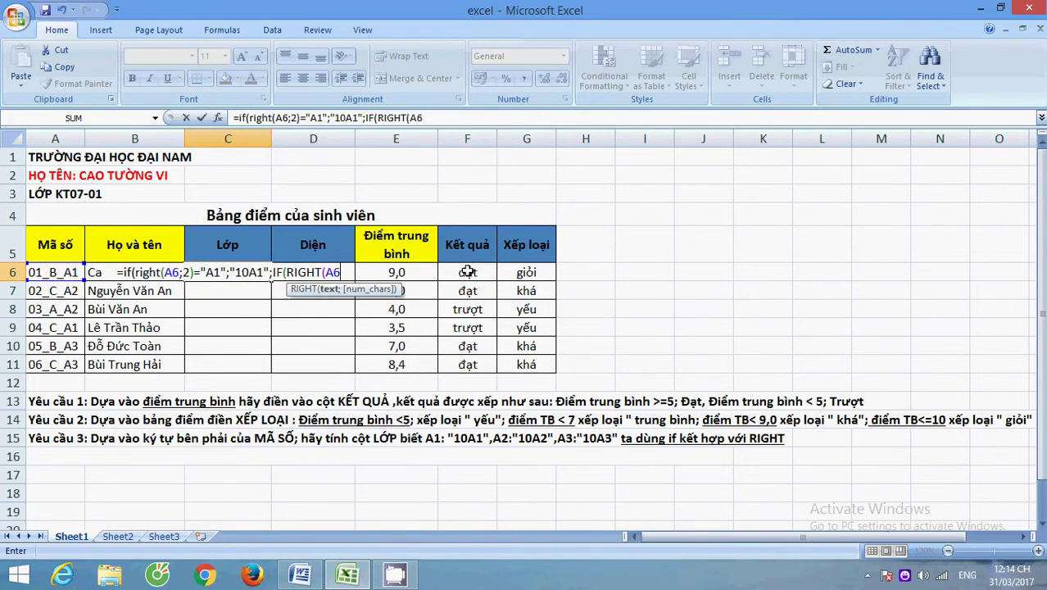
text()=)
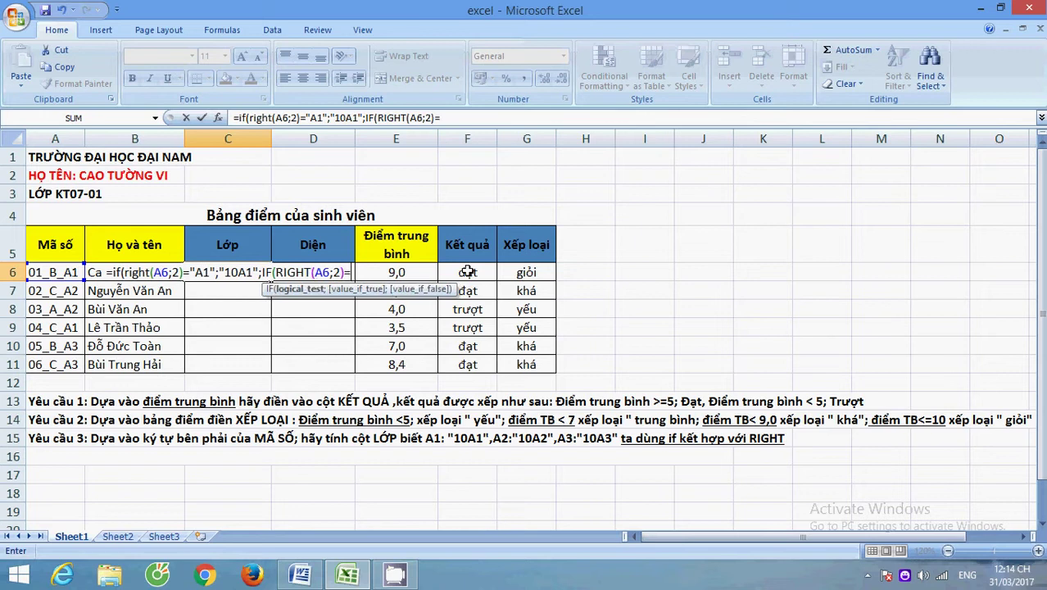
text("A)
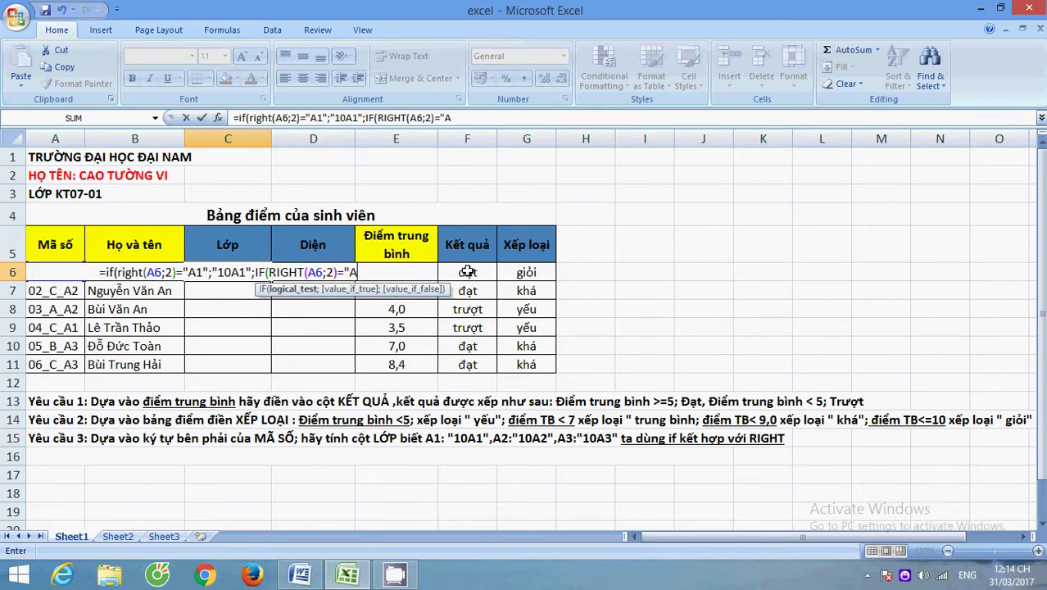
text(2")
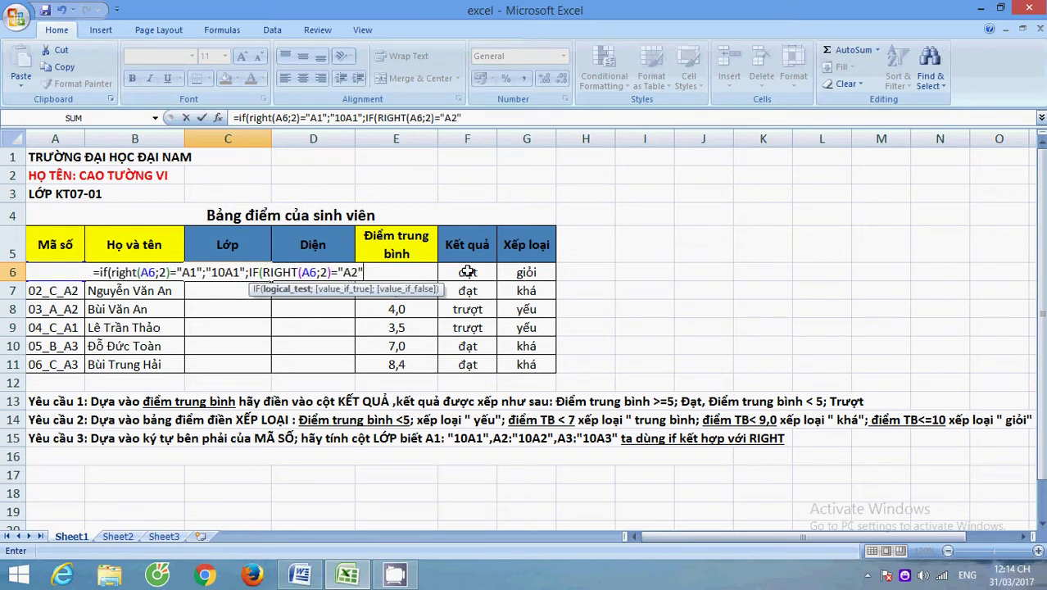
text(;"10A)
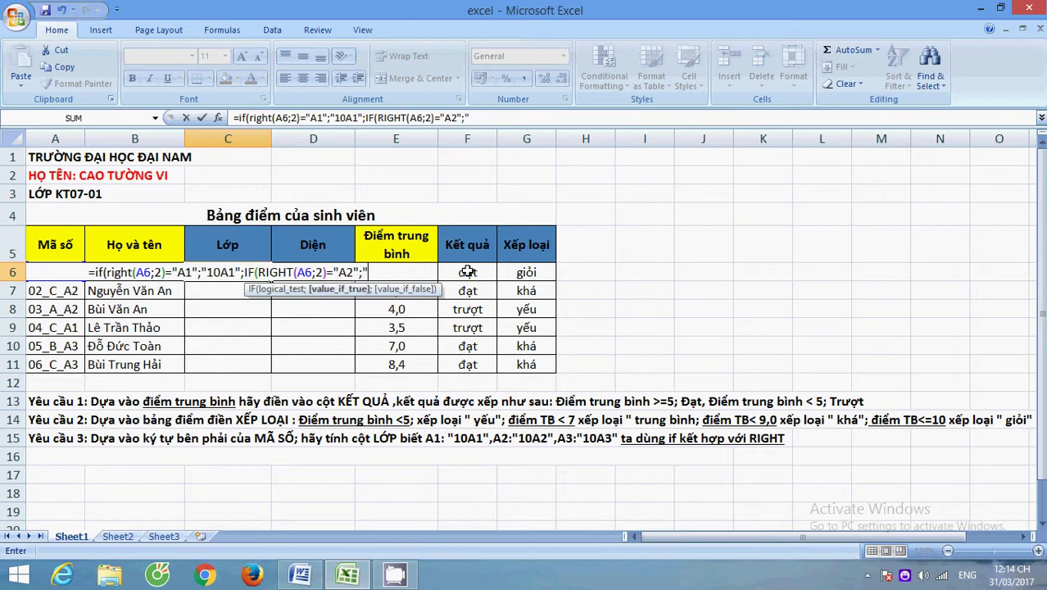
text(2")
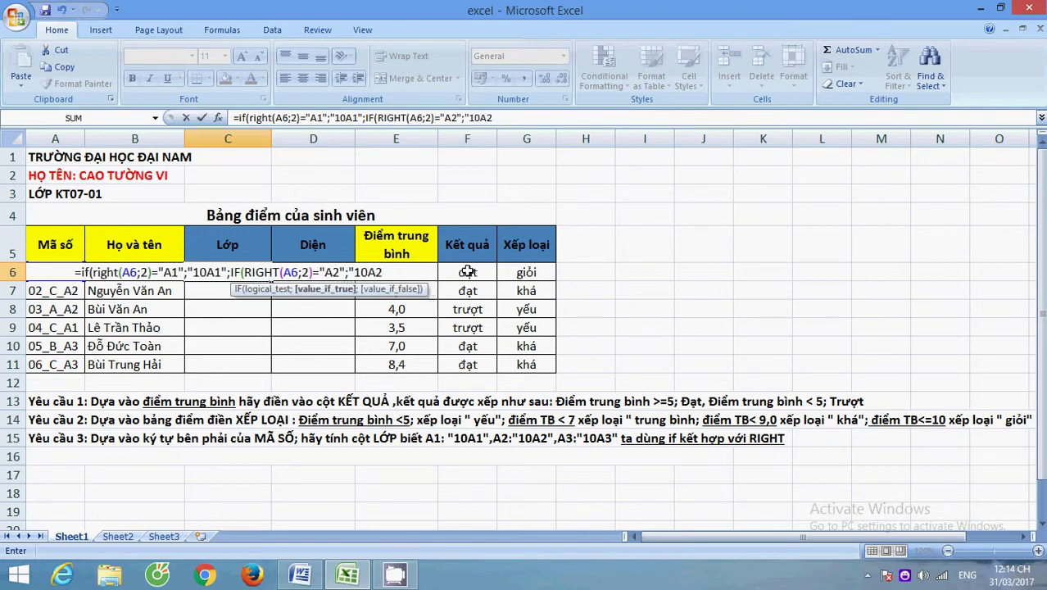
Step: Nest a third IF in the C6 formula that returns "10A3" when RIGHT(A6;2) equals "A3", and enter the completed formula
text(;I)
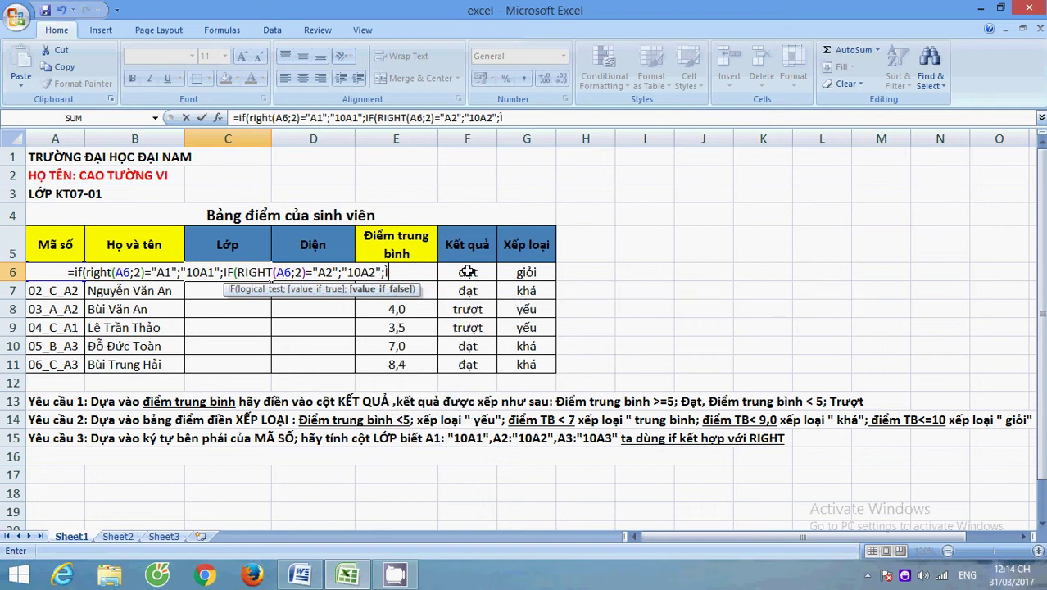
text(F()
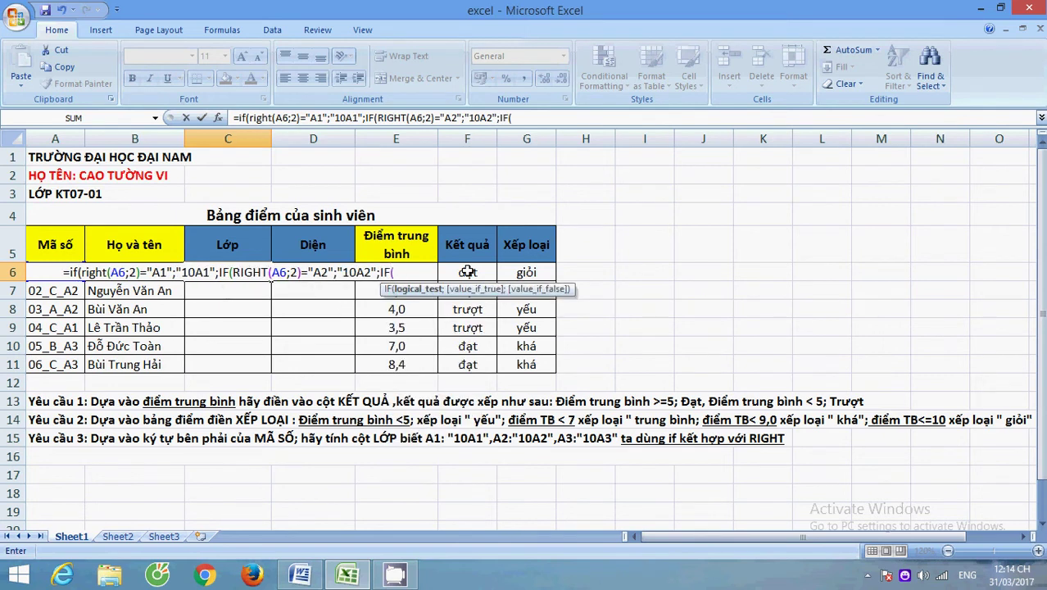
text(RIGHT()
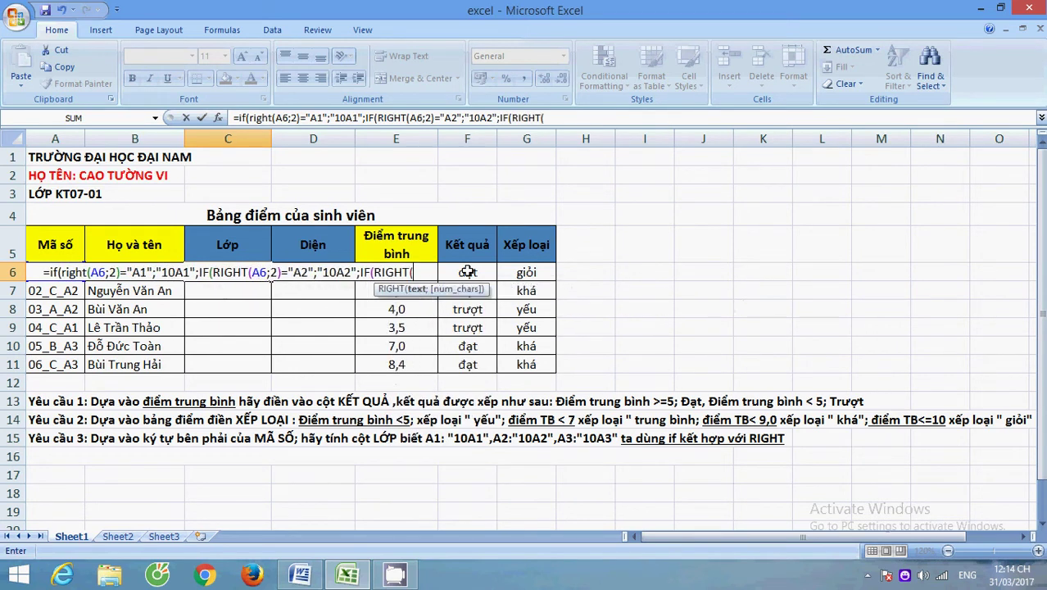
text(A)
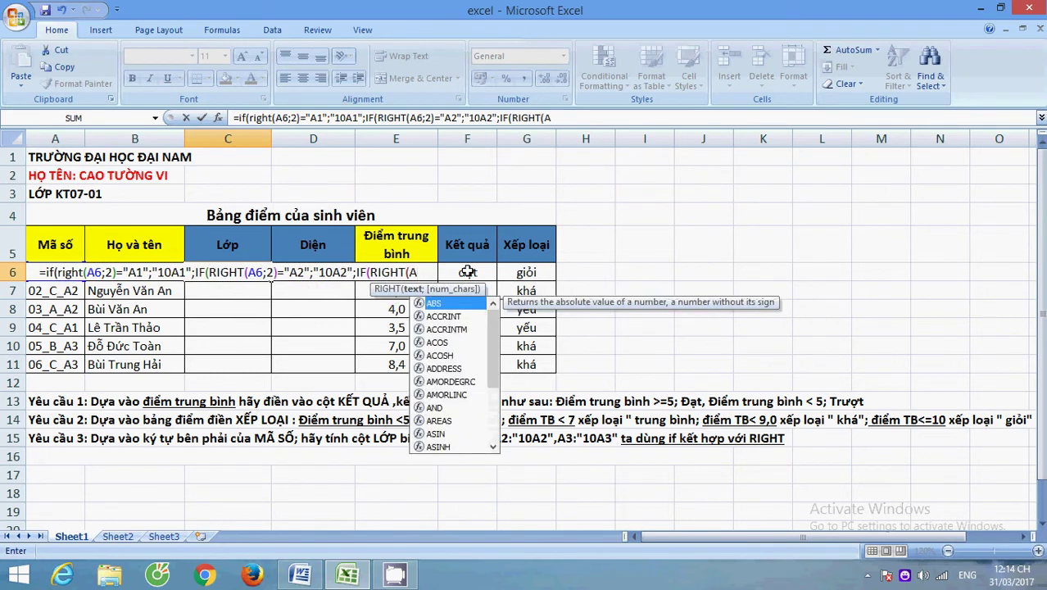
text(6;2))
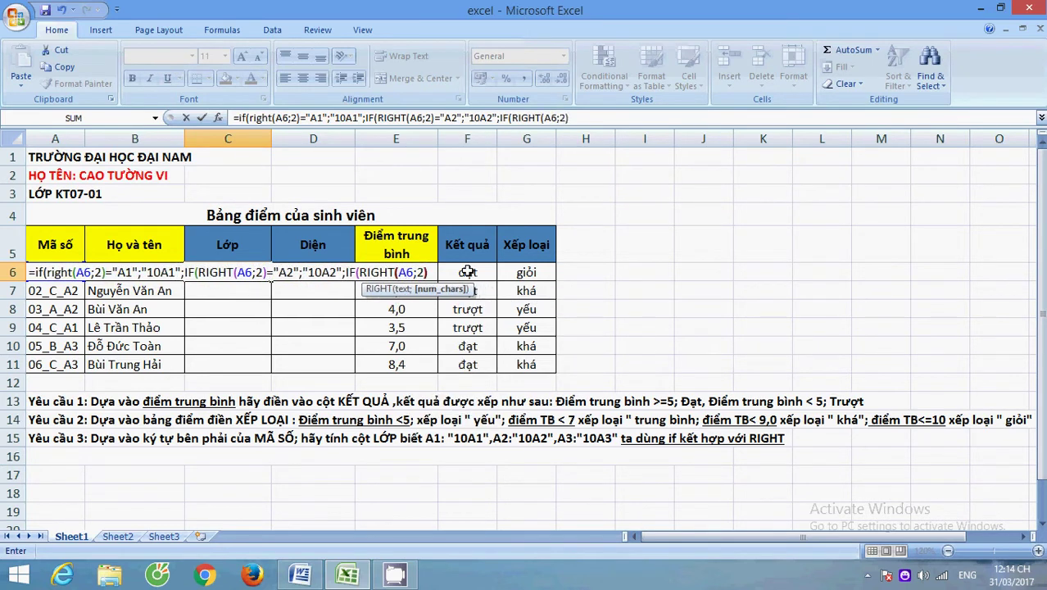
text(=)
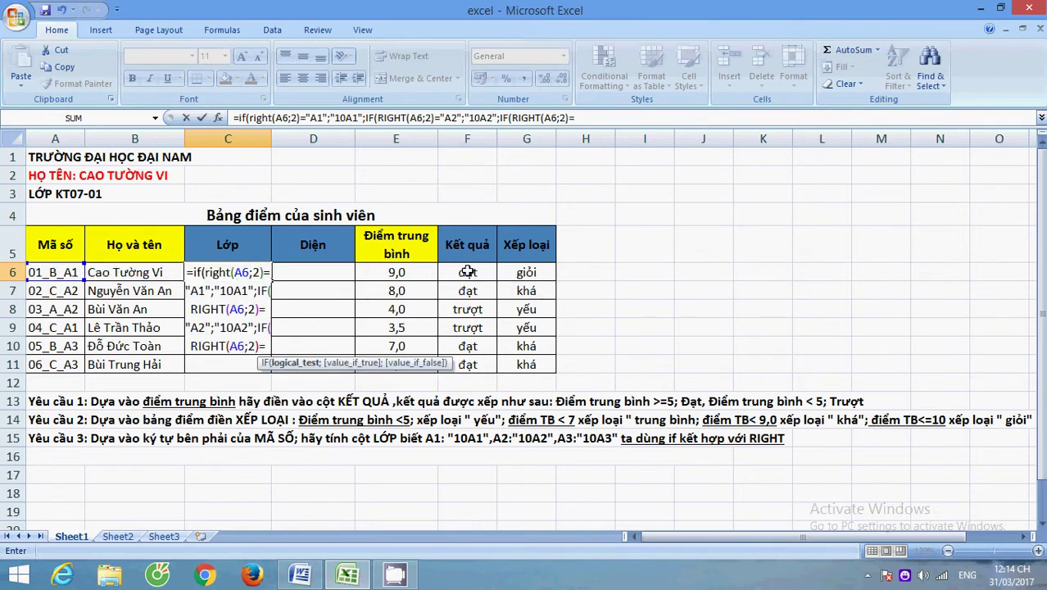
text(")
text(A)
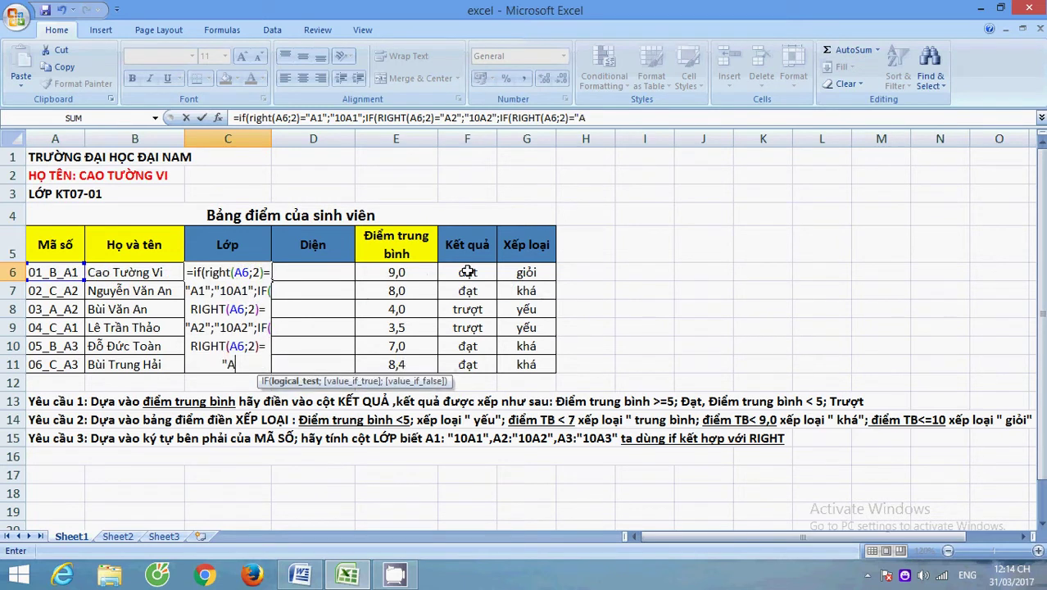
text(3")
text(;"10)
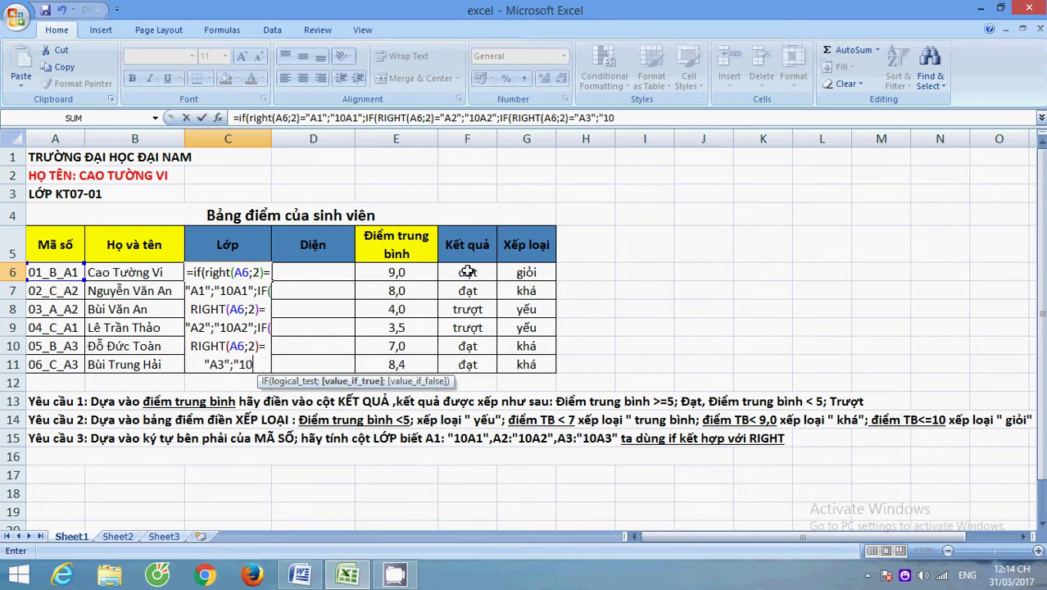
text(A3"))))
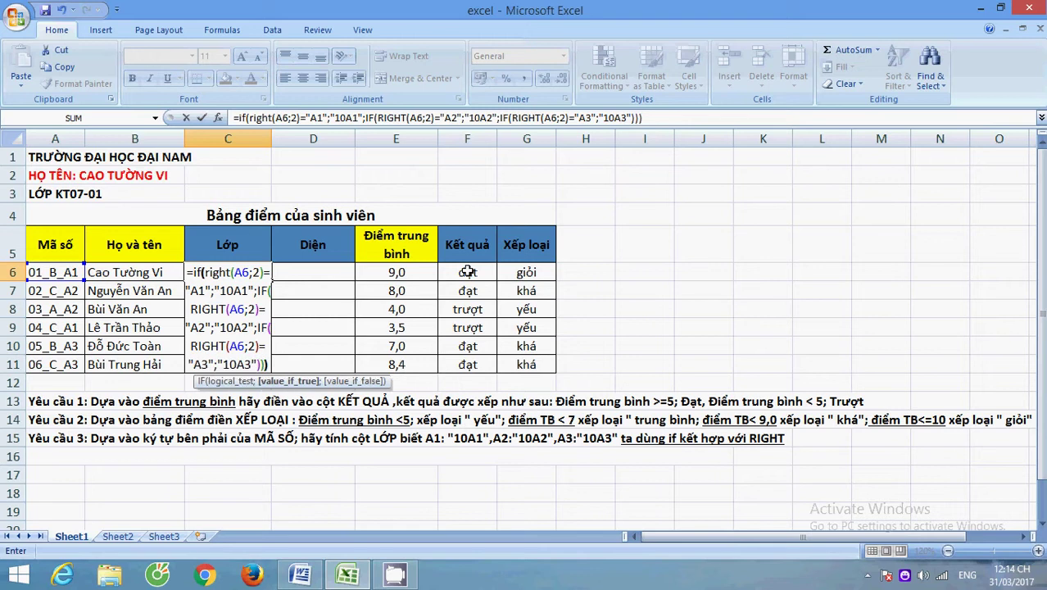
key(Return)
Step: Review the nested IF formula in C6 and fill it down the Lớp column to C11
click(257, 277)
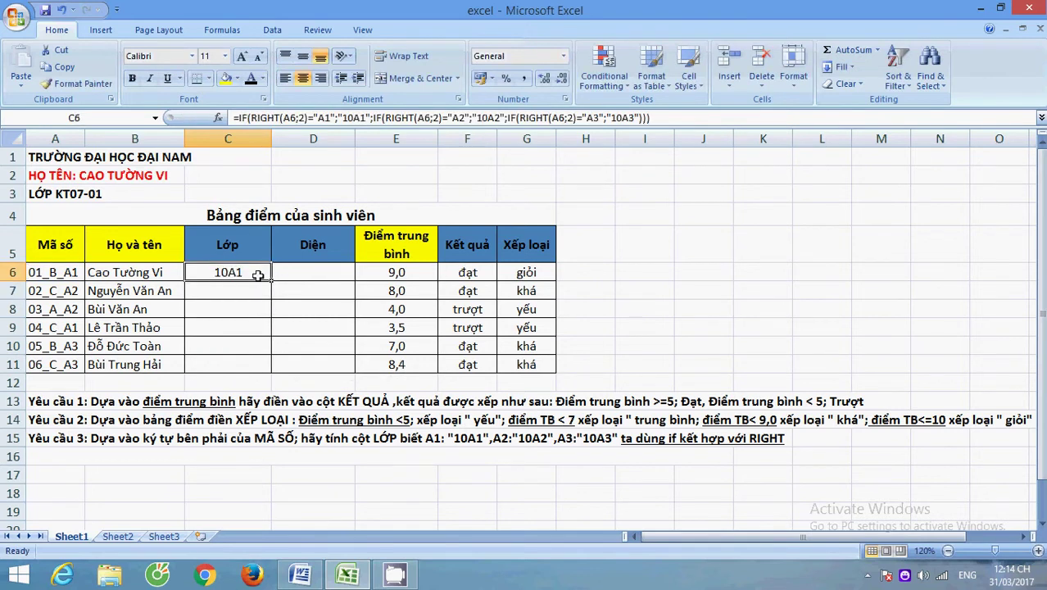
double_click(257, 277)
click(294, 284)
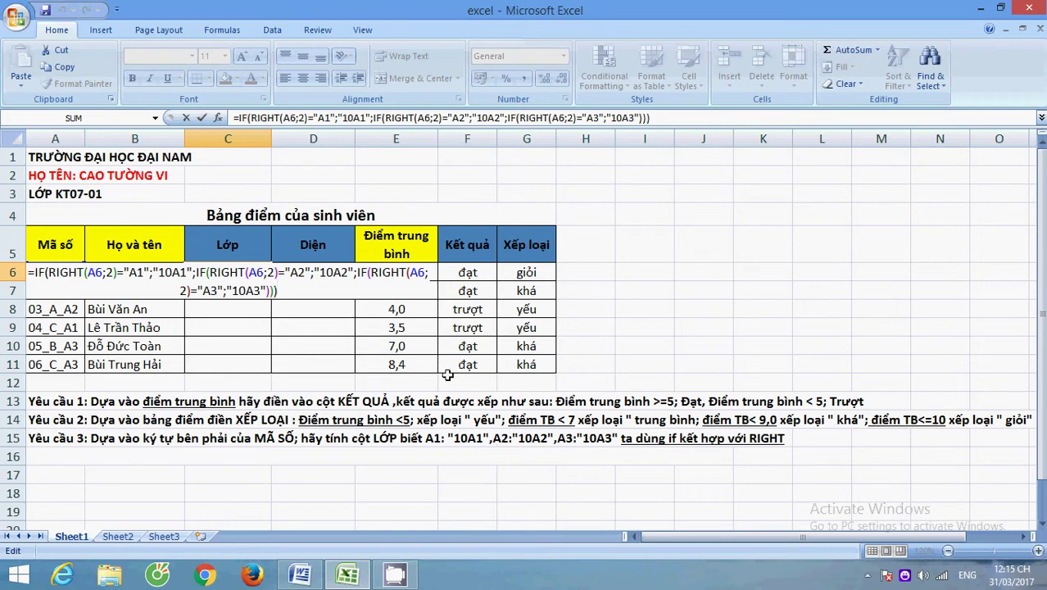
key(Return)
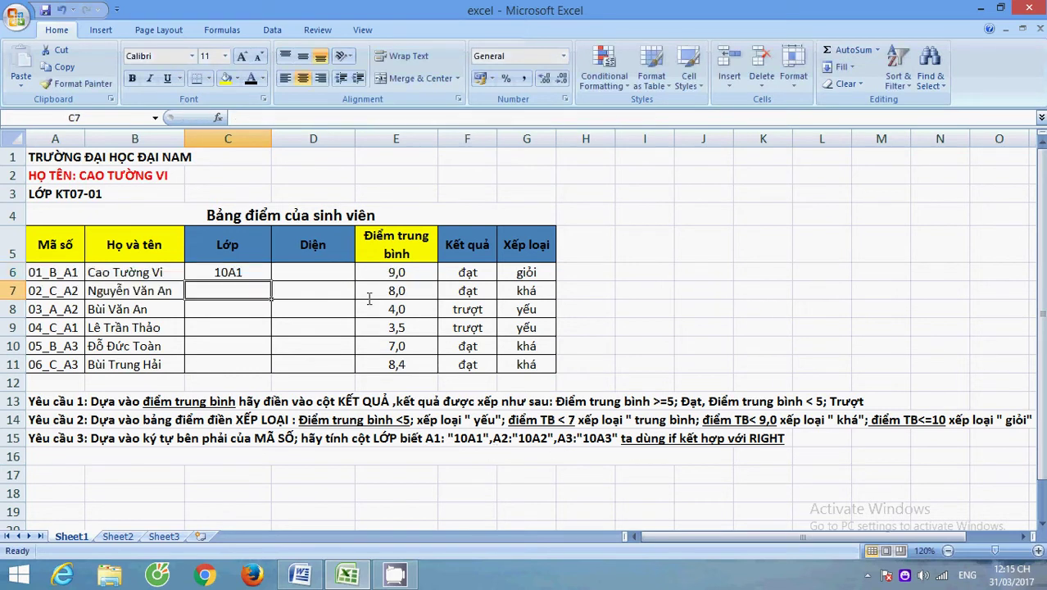
click(263, 272)
drag(270, 281, 269, 372)
click(325, 274)
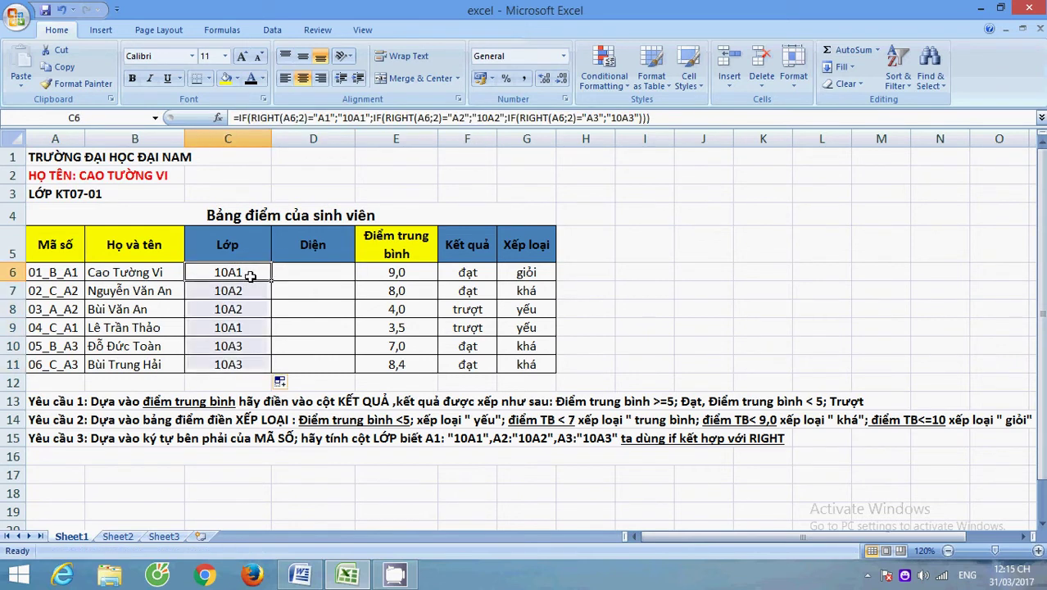
double_click(250, 275)
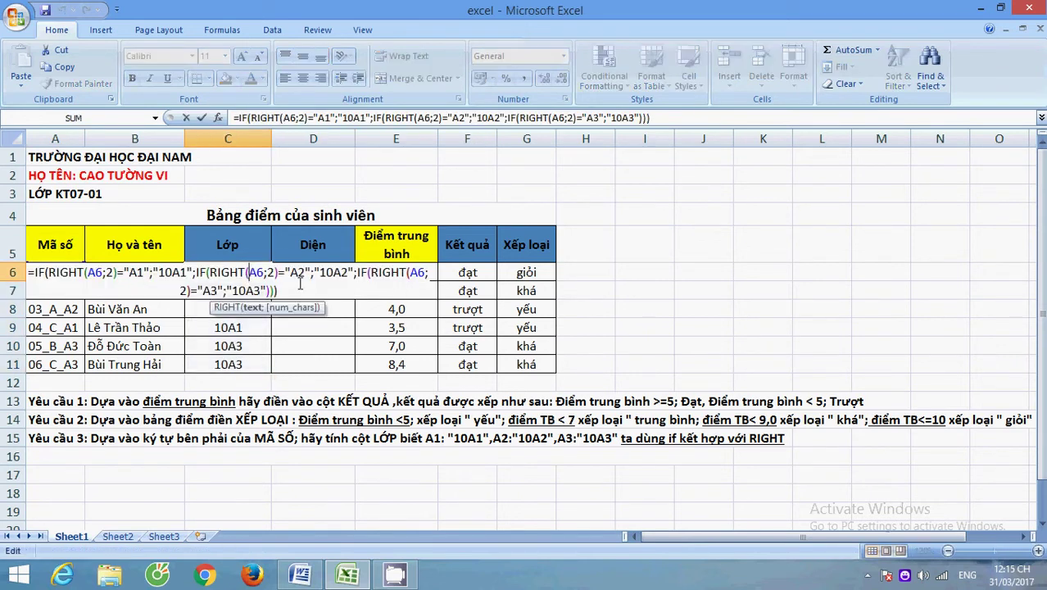
click(282, 321)
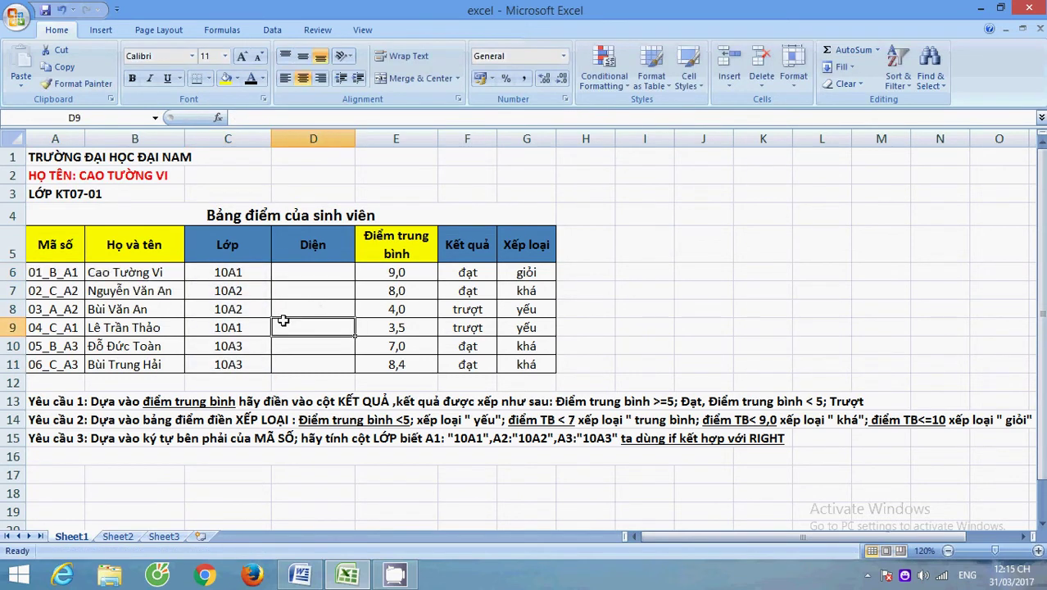
Step: Read the section on the MID function's syntax and purpose in the Word document, and return to cell D6 in Excel
click(298, 575)
scroll(162, 483, down, 12)
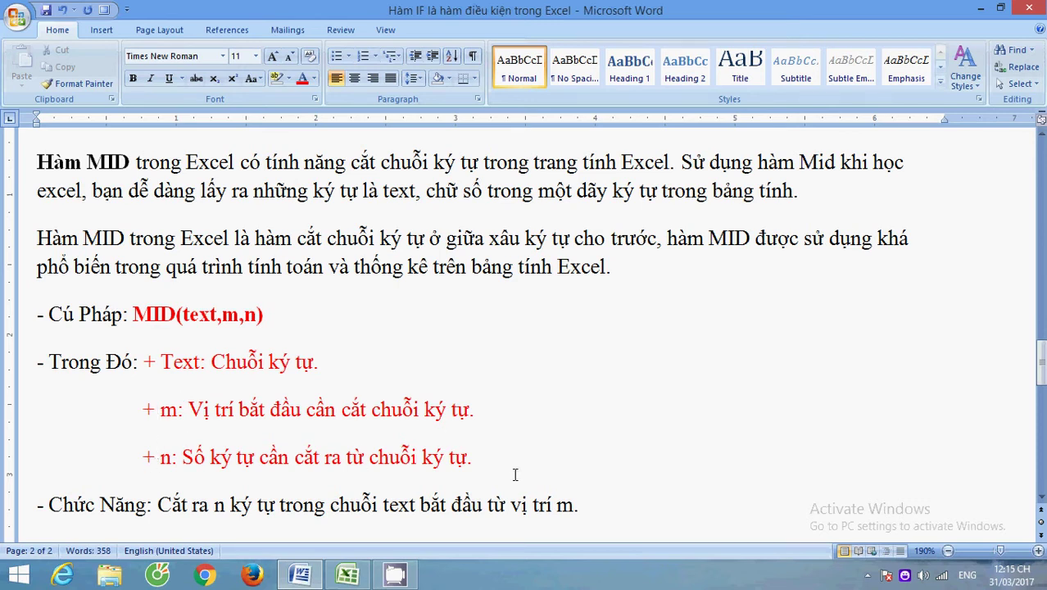
scroll(512, 475, down, 1)
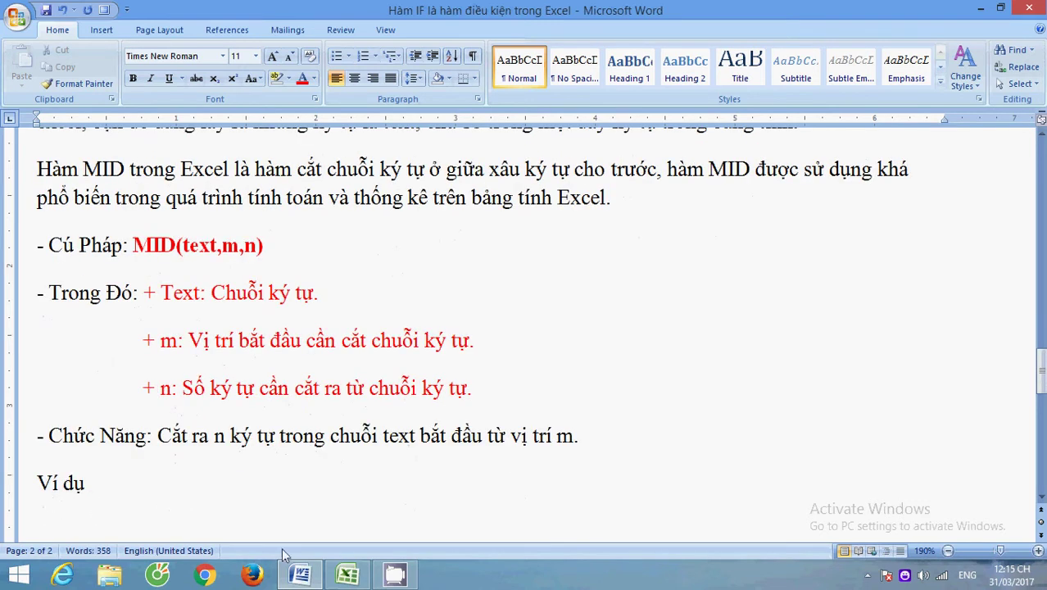
click(343, 578)
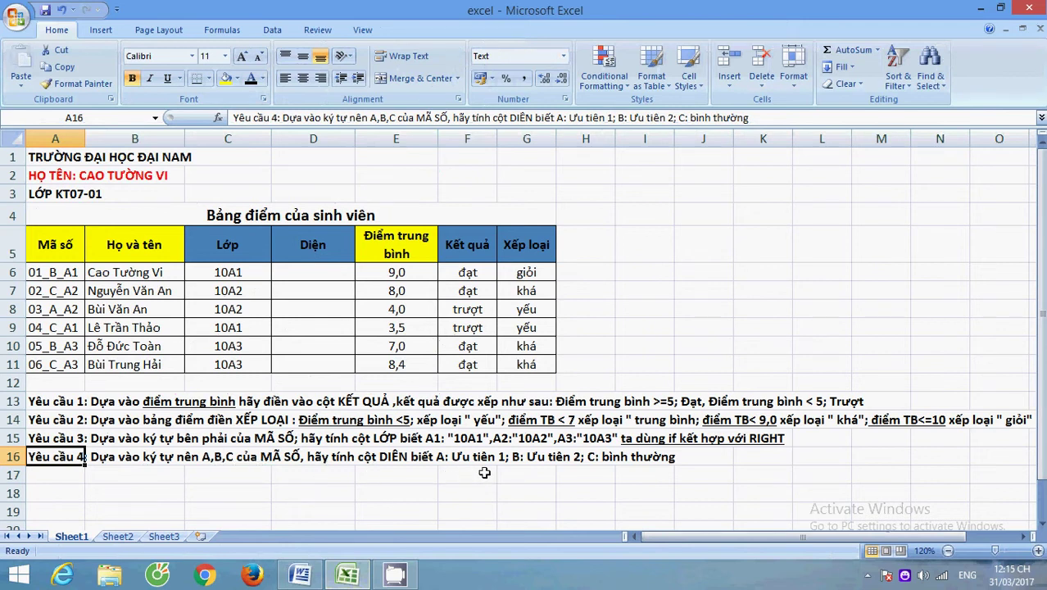
click(330, 271)
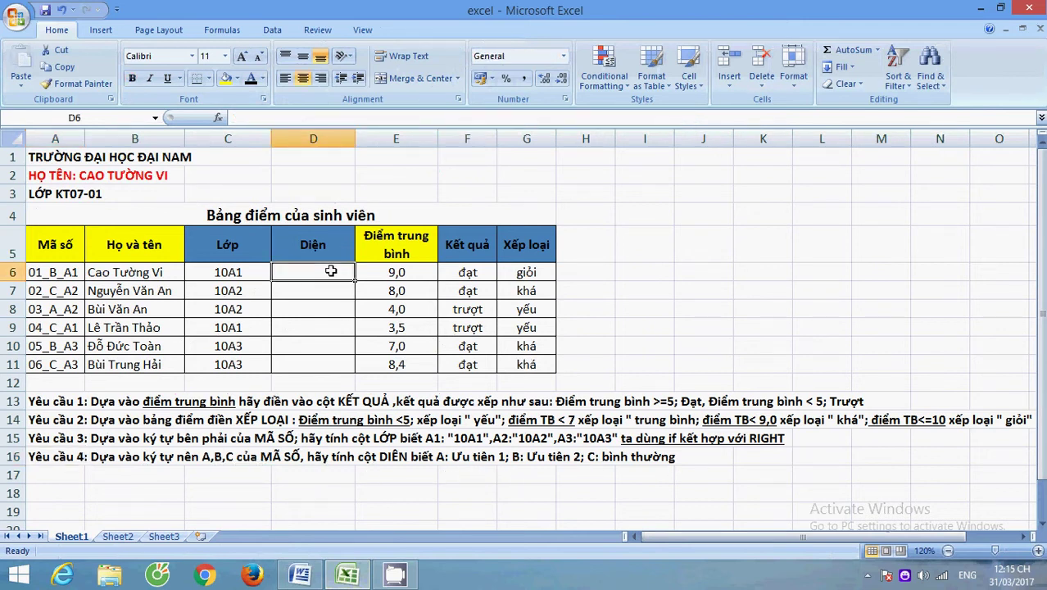
text(==)
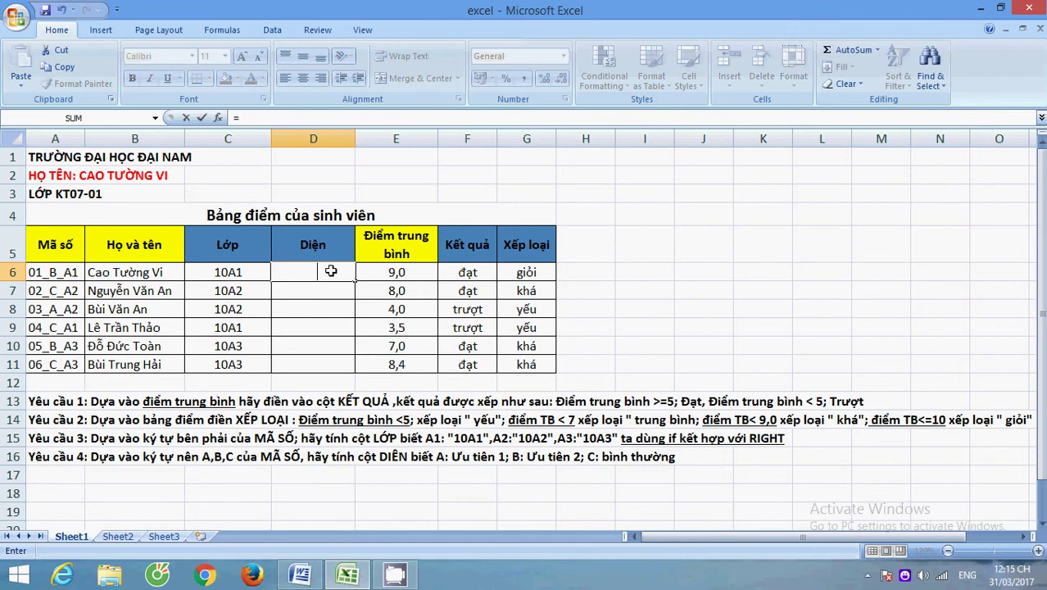
double_click(330, 271)
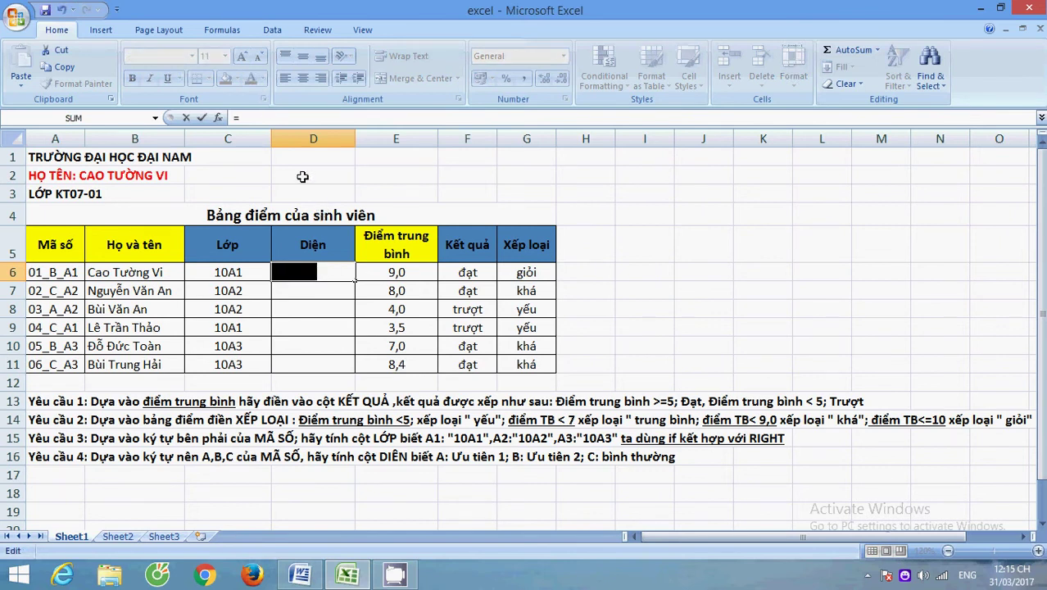
key(BackSpace)
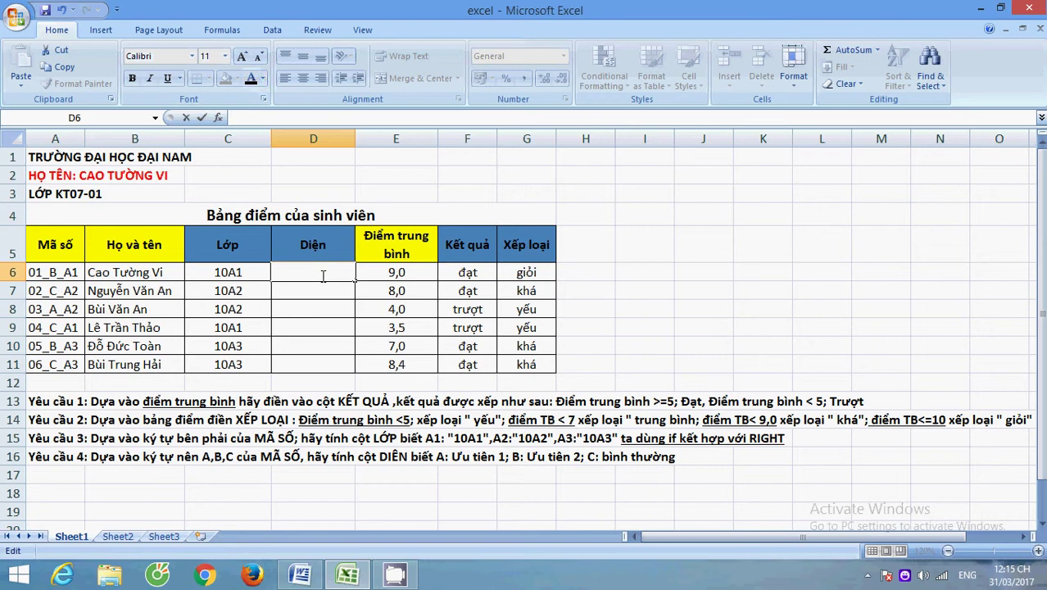
text(=)
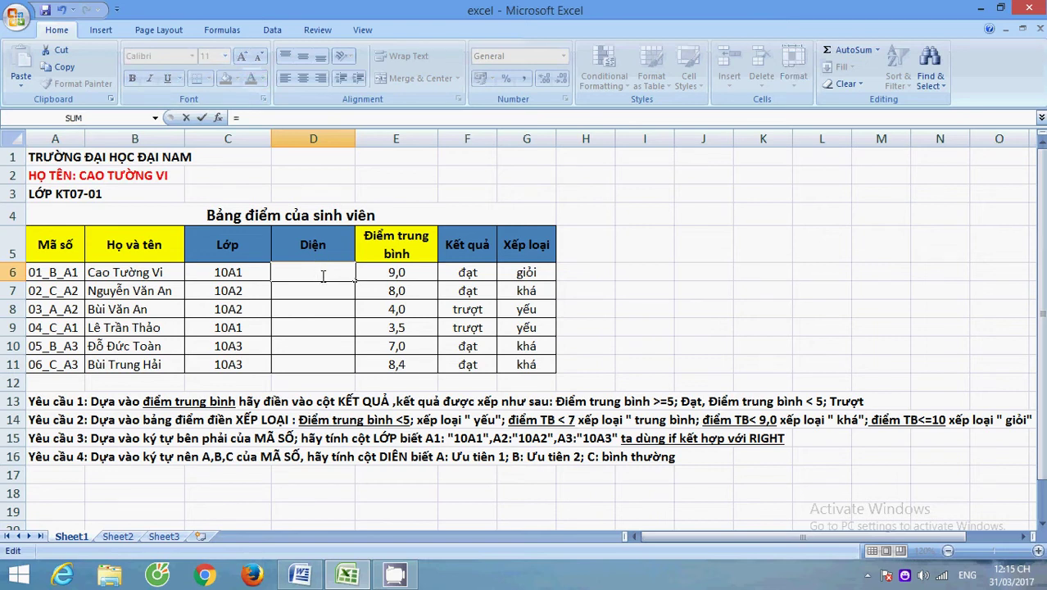
drag(323, 274, 272, 274)
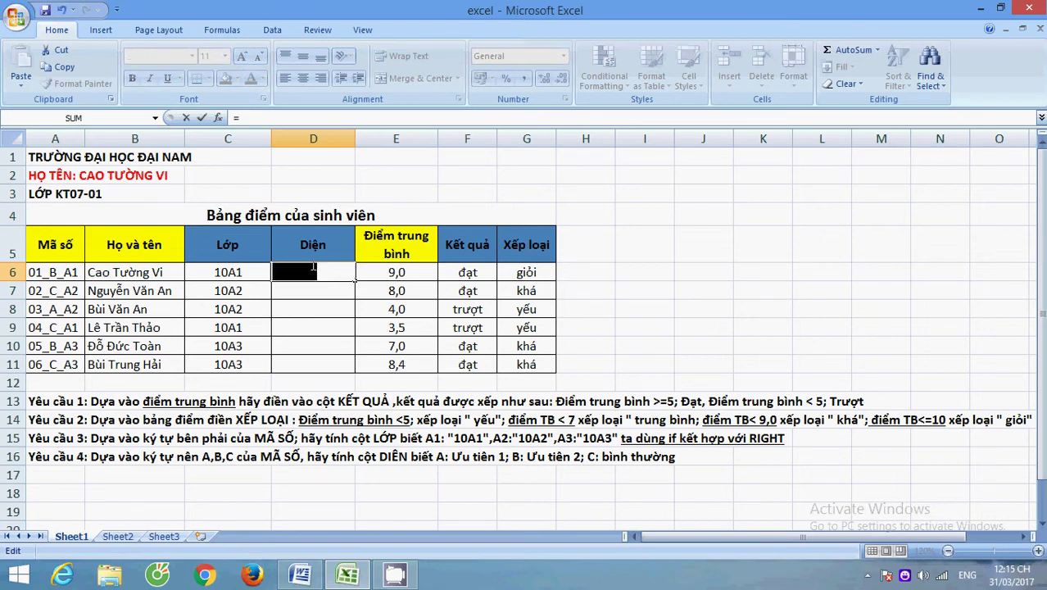
key(BackSpace)
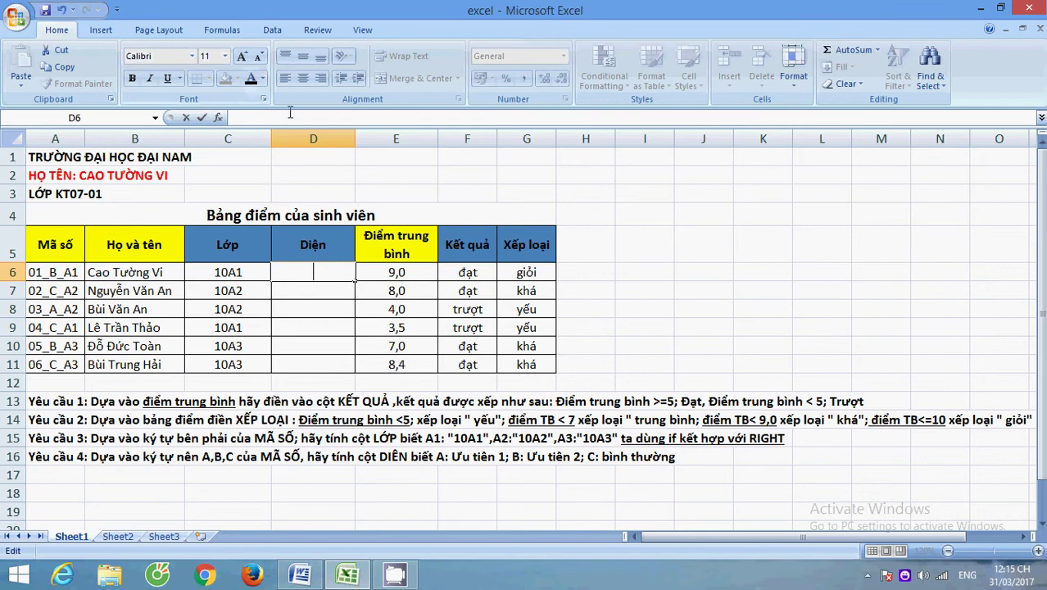
Step: Start an IF formula in D6 whose test extracts one character from A6 at position 4 with MID(A6;4;1)
text(=I)
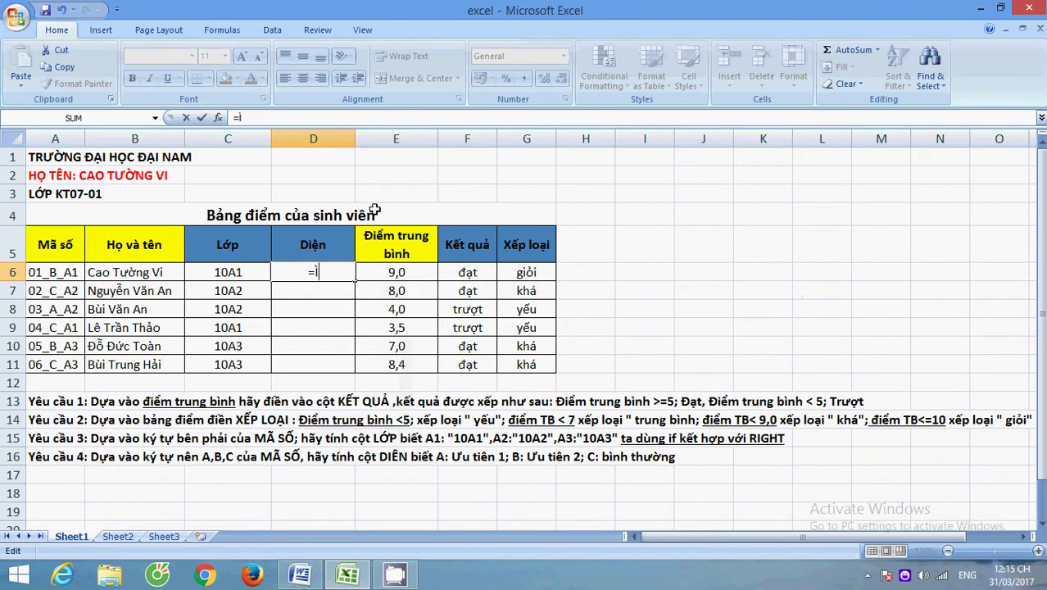
text(F(M)
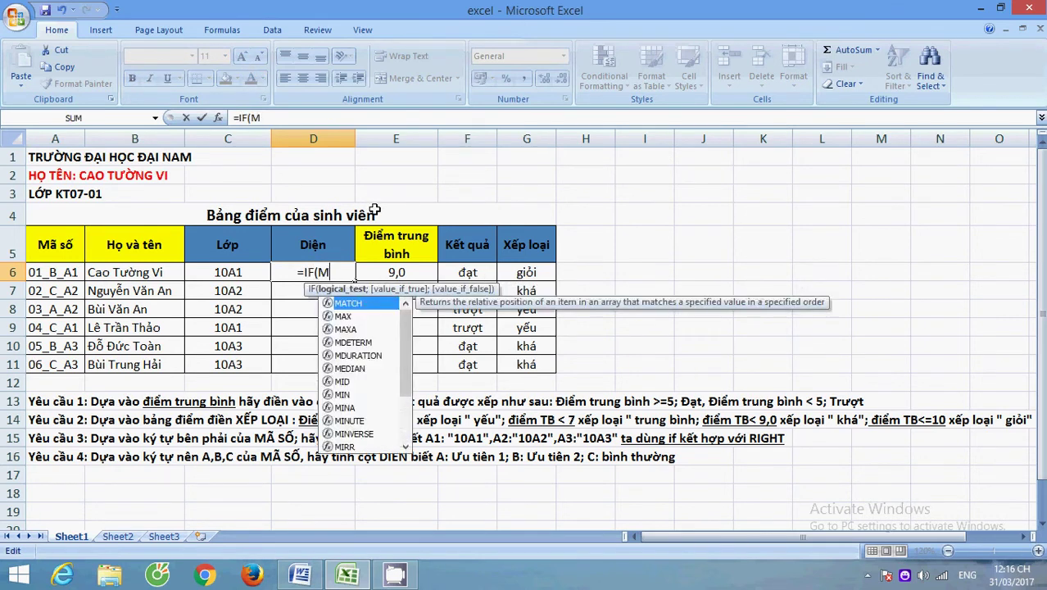
text(ID()
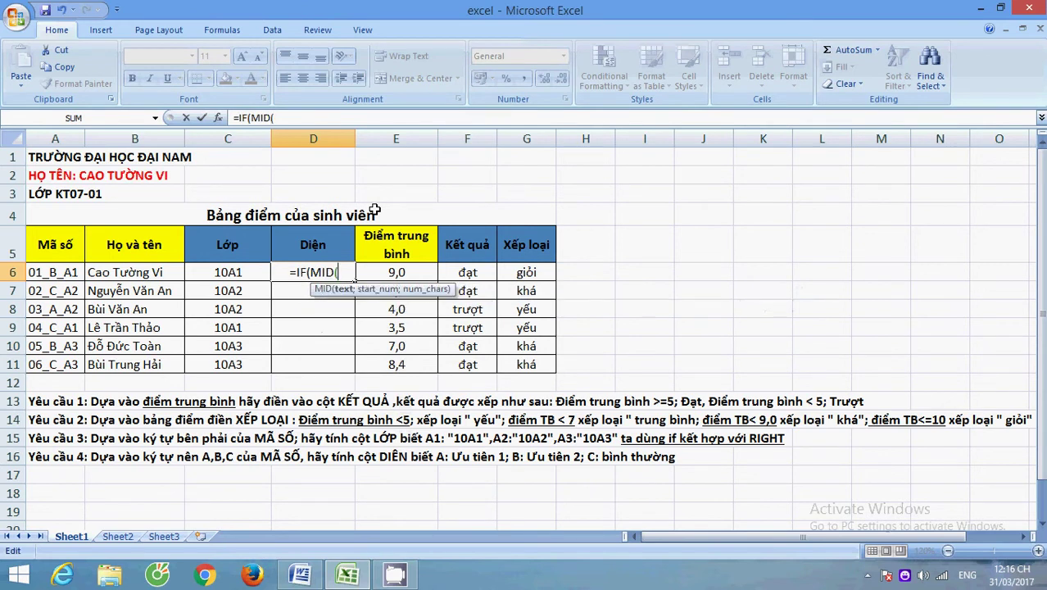
click(37, 274)
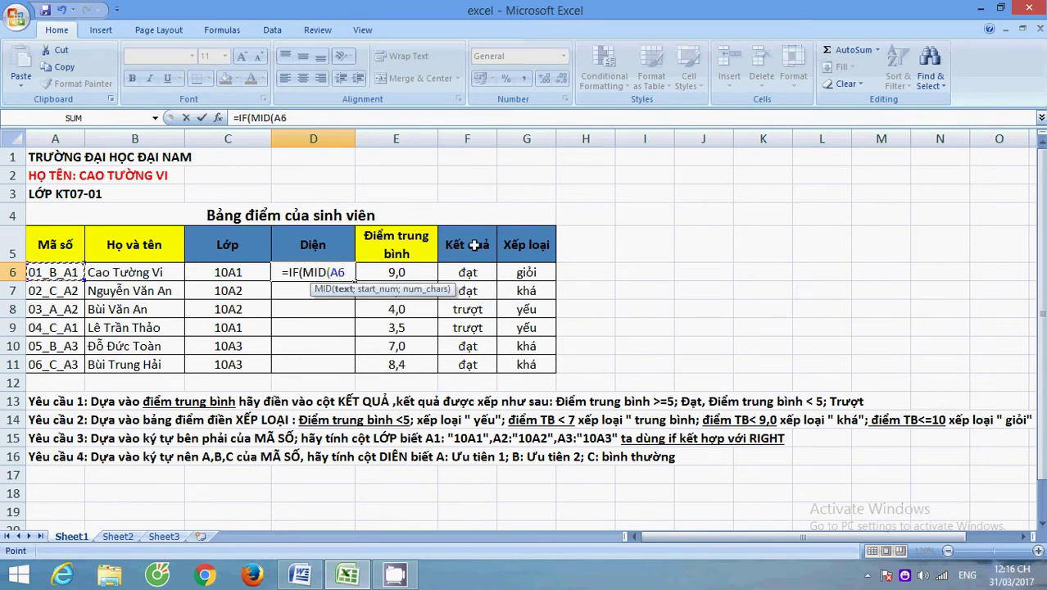
text(;4;1)
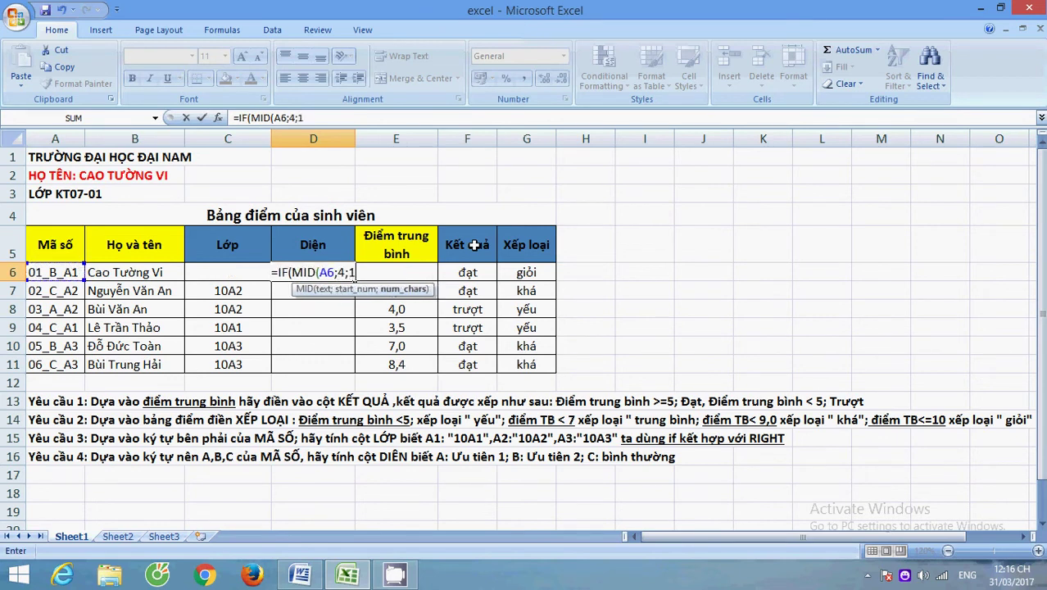
text())
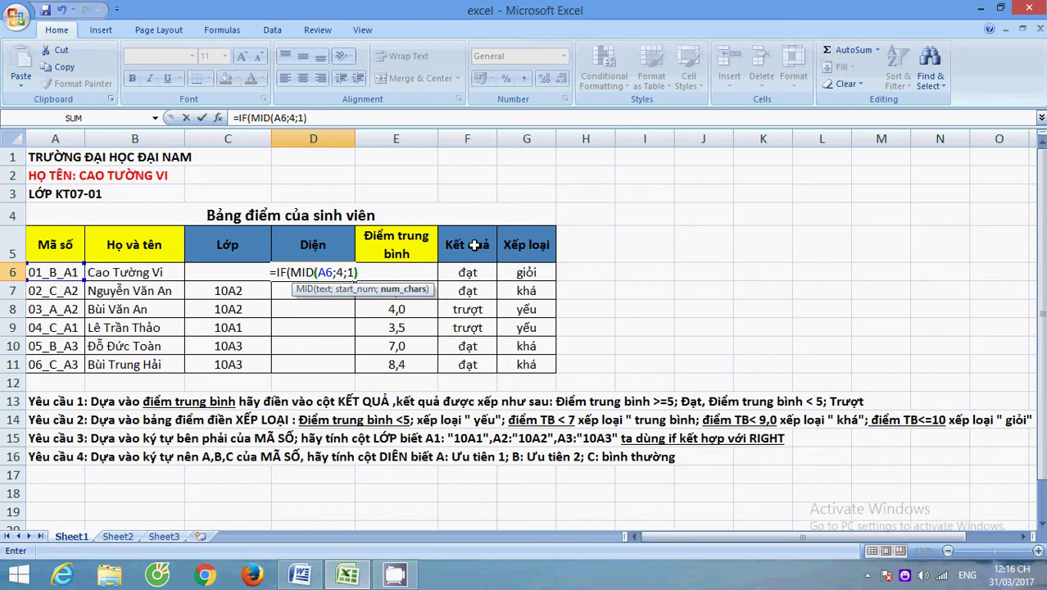
Step: Make the first IF in the D6 formula return "ưu tiên 1" when the extracted character equals "A"
text(=)
text("A)
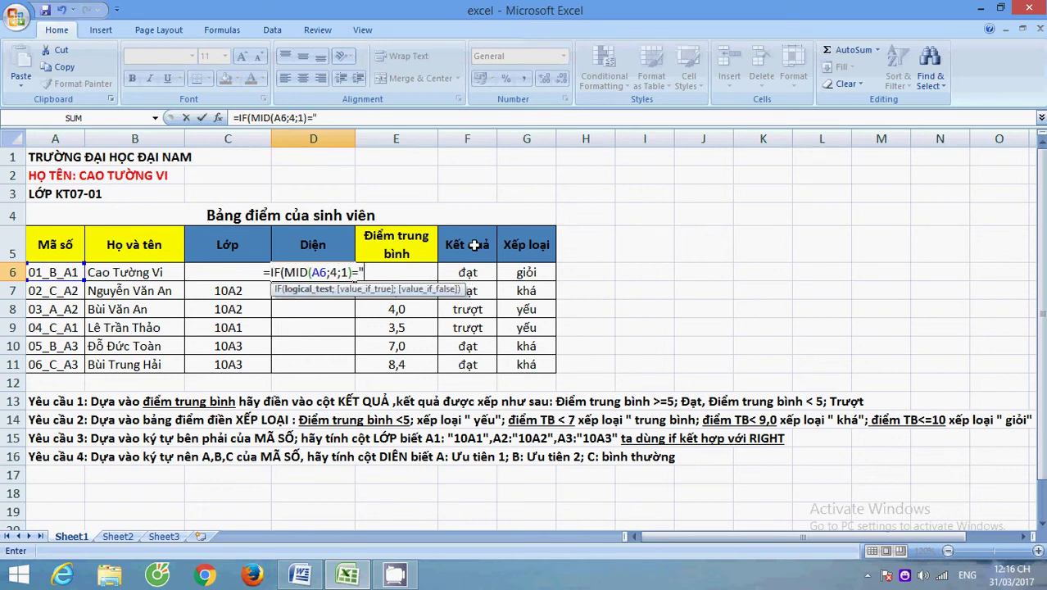
text(";)
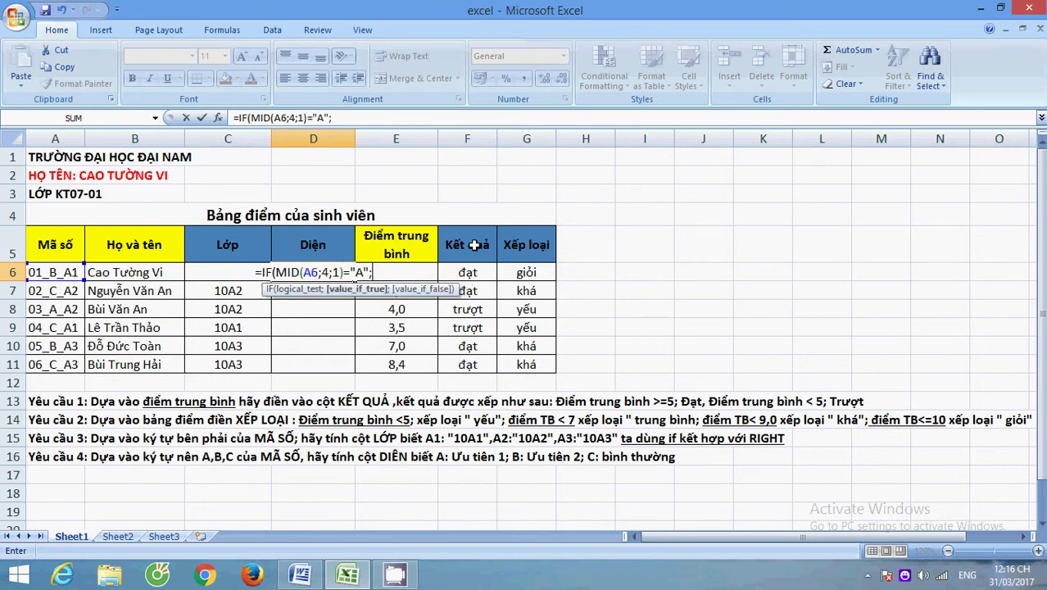
text(")
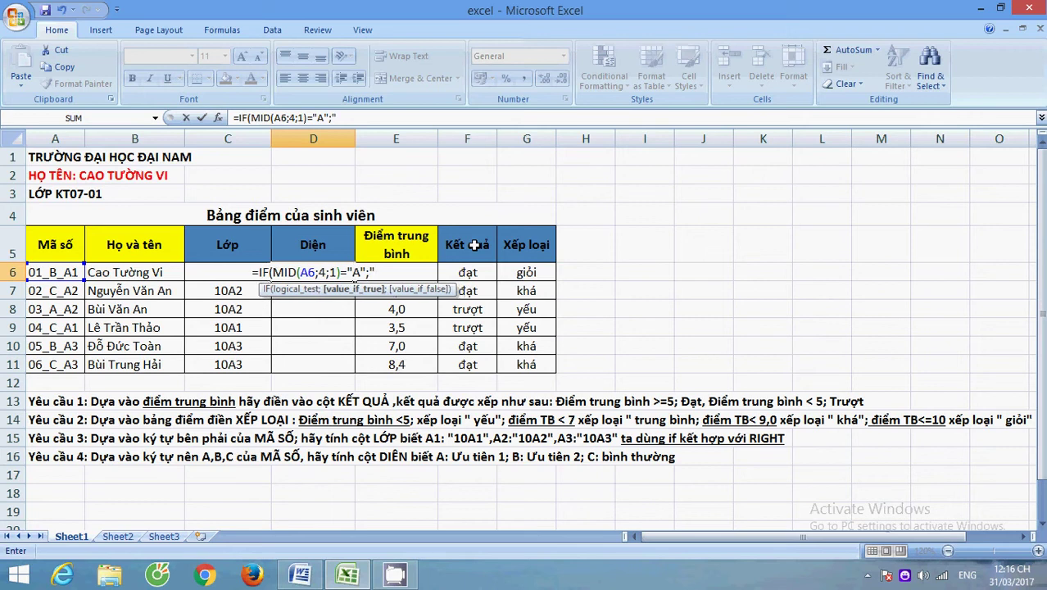
text(ưu tiên 1)
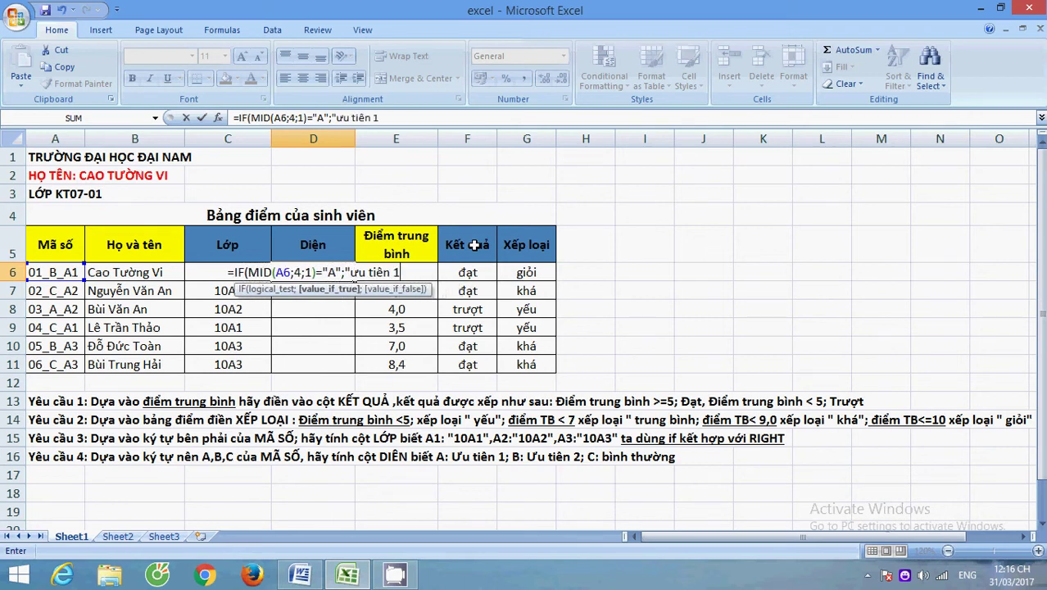
Step: Nest a second IF in the D6 formula that returns "ưu tiên 2" when MID(A6;4;1) equals "B"
text(";if()
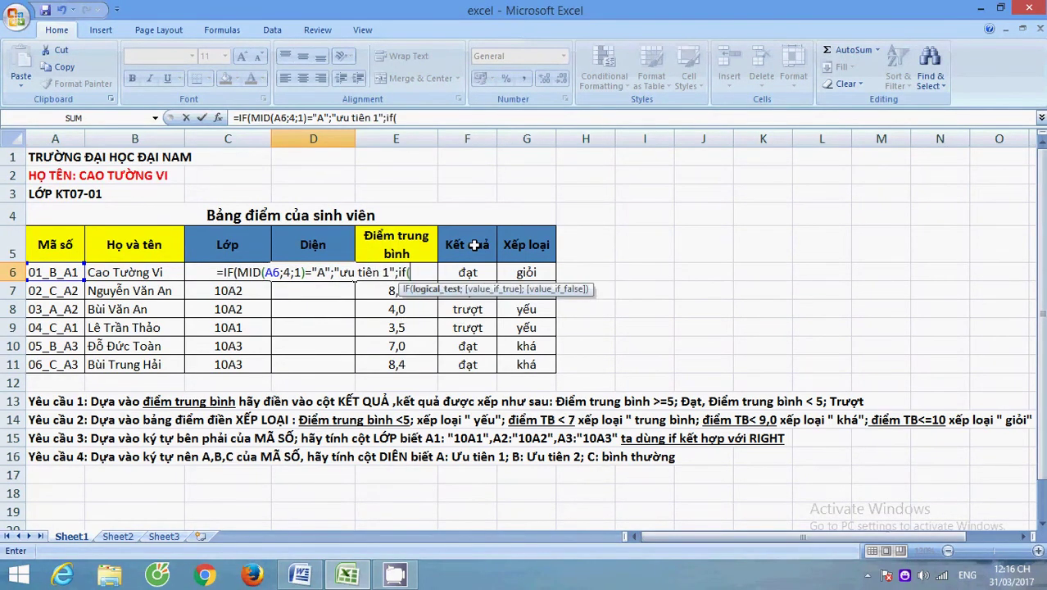
text(mid()
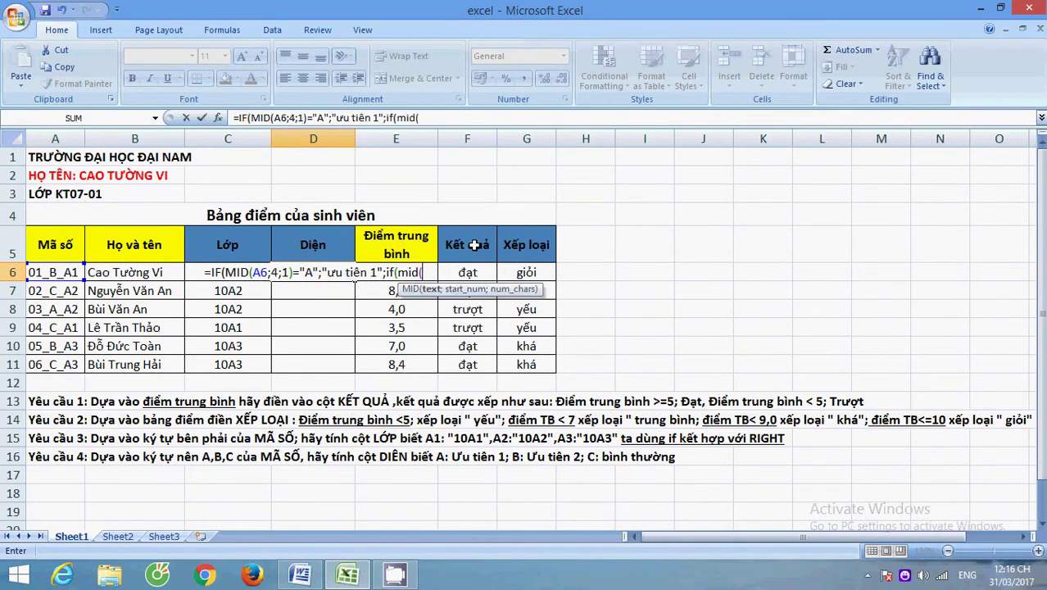
text(A)
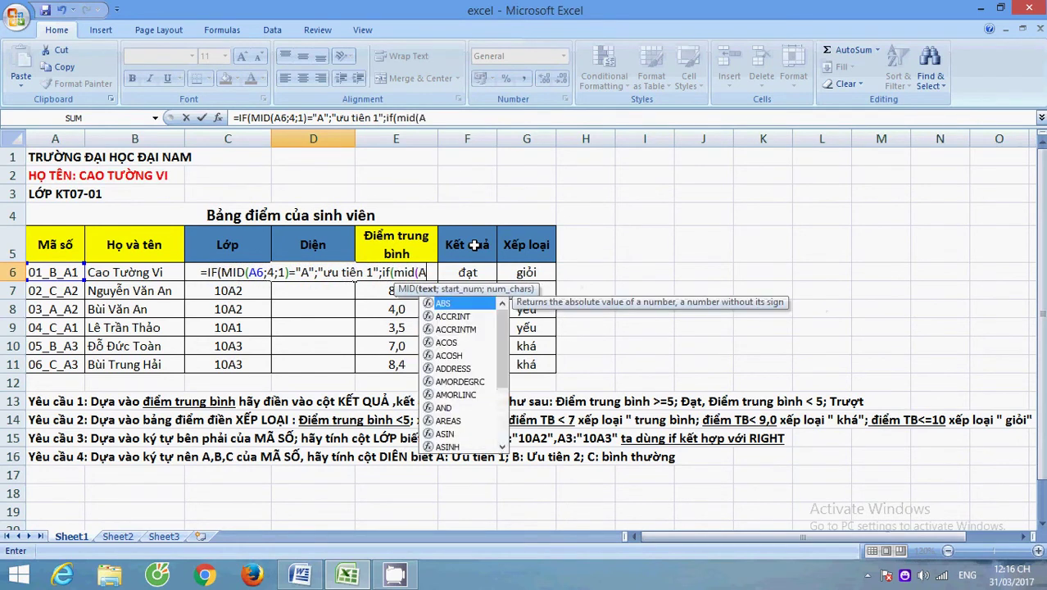
text(6)
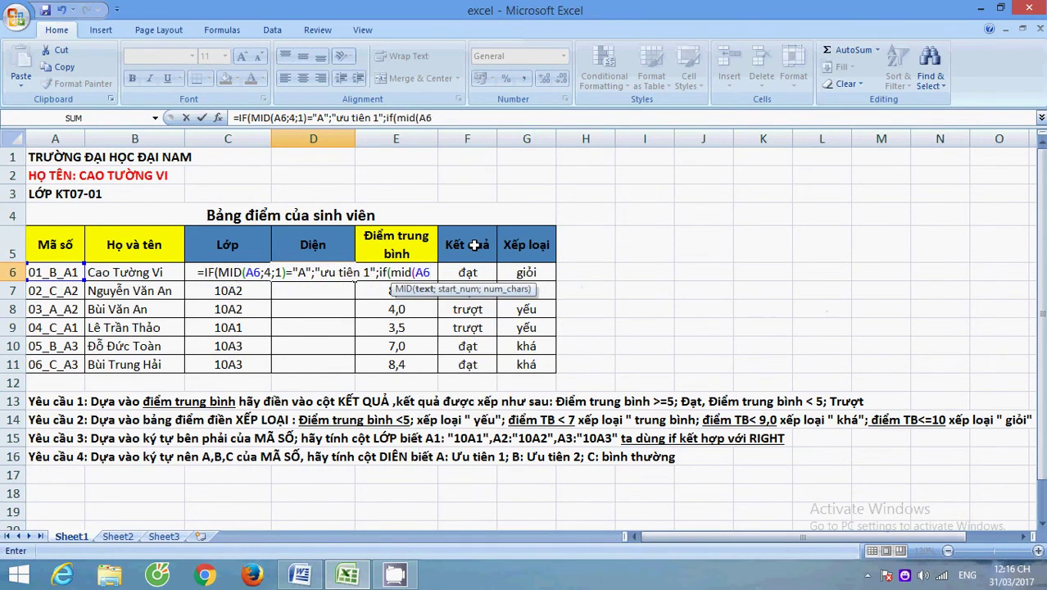
text(;4;1)
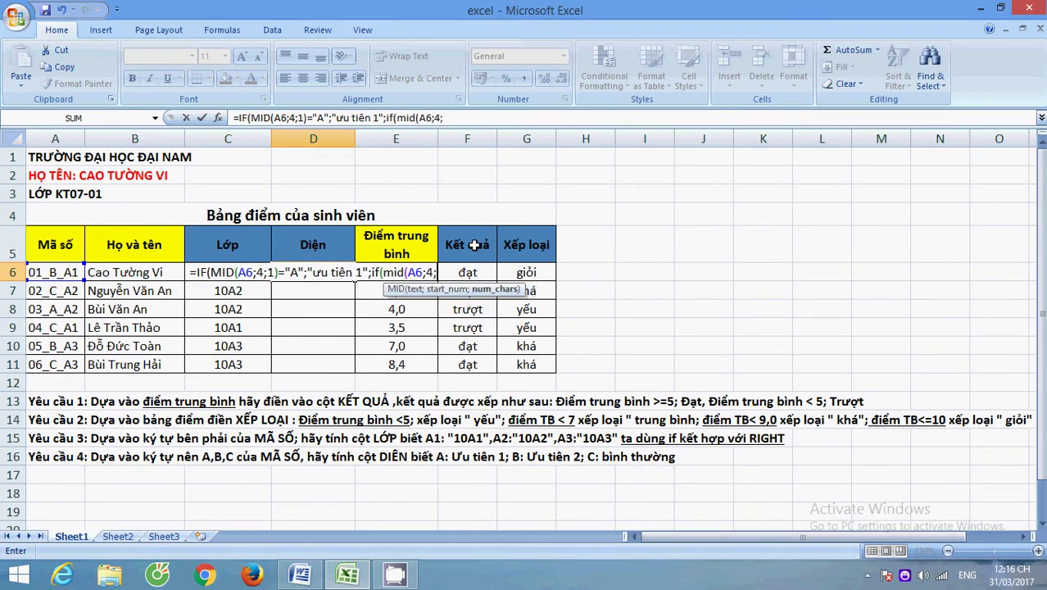
text())
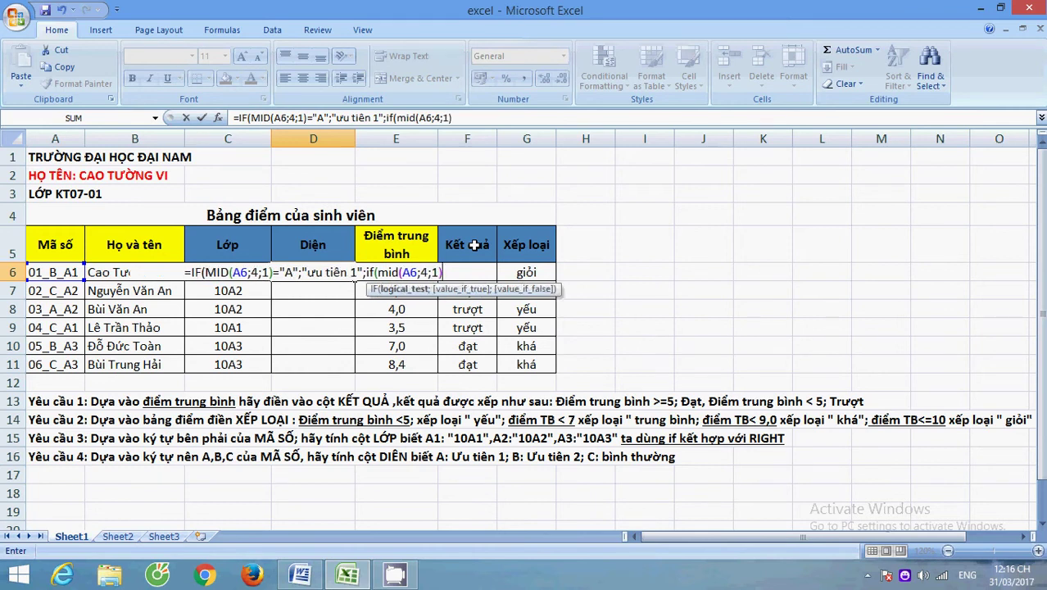
text(=")
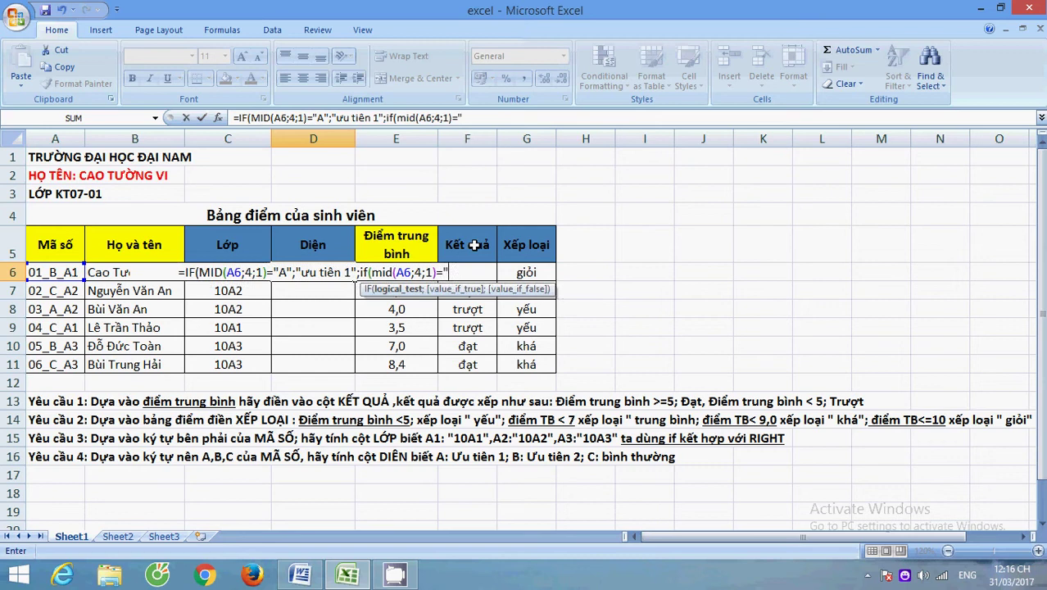
text(B)
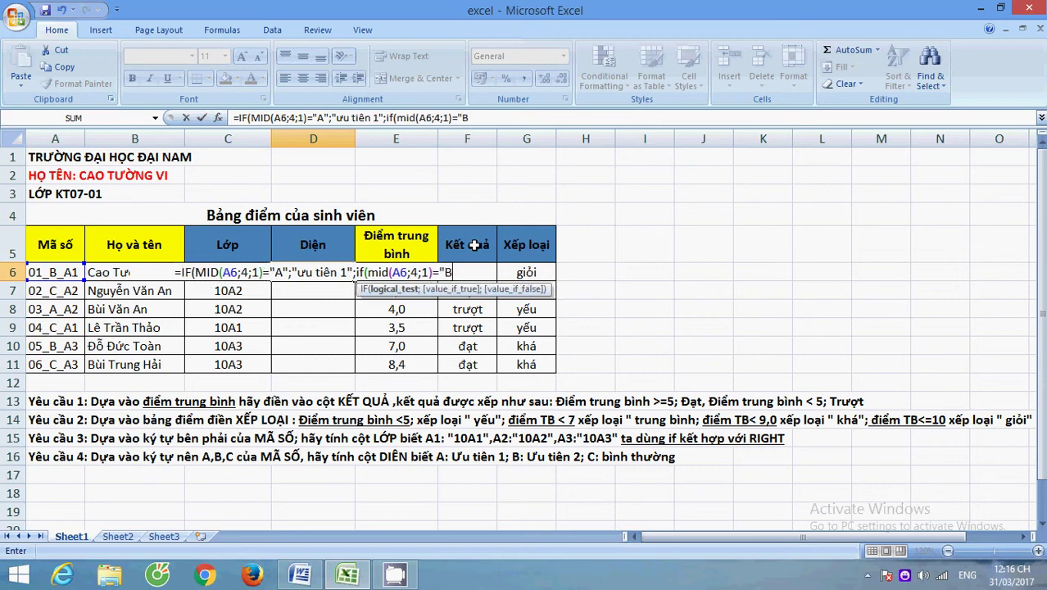
text(";"ưu tiên 2")
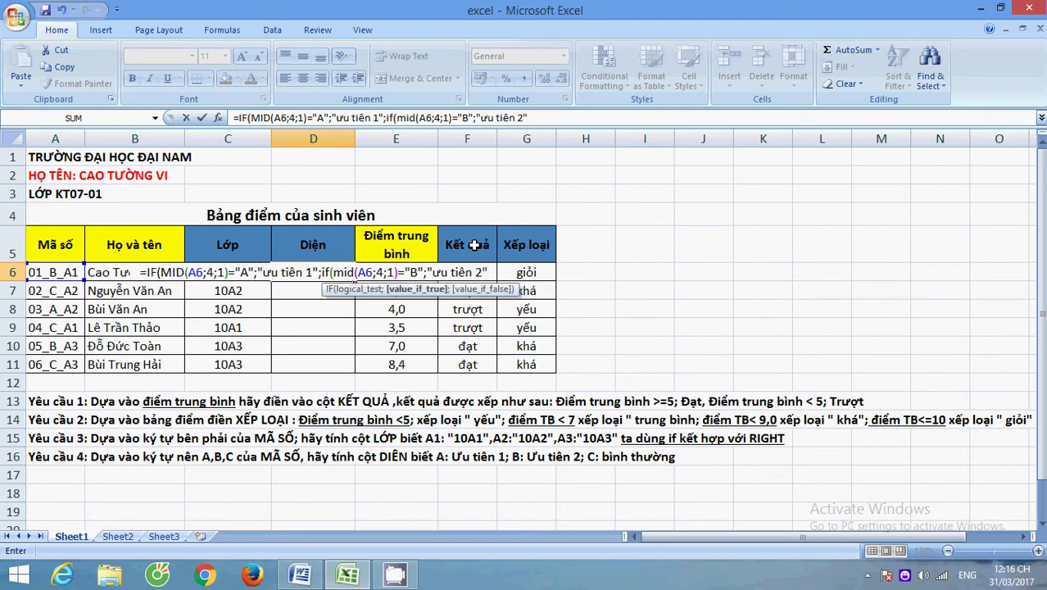
Step: Nest a third IF in the D6 formula that tests whether MID(A6;4;1) equals "C"
text(;if)
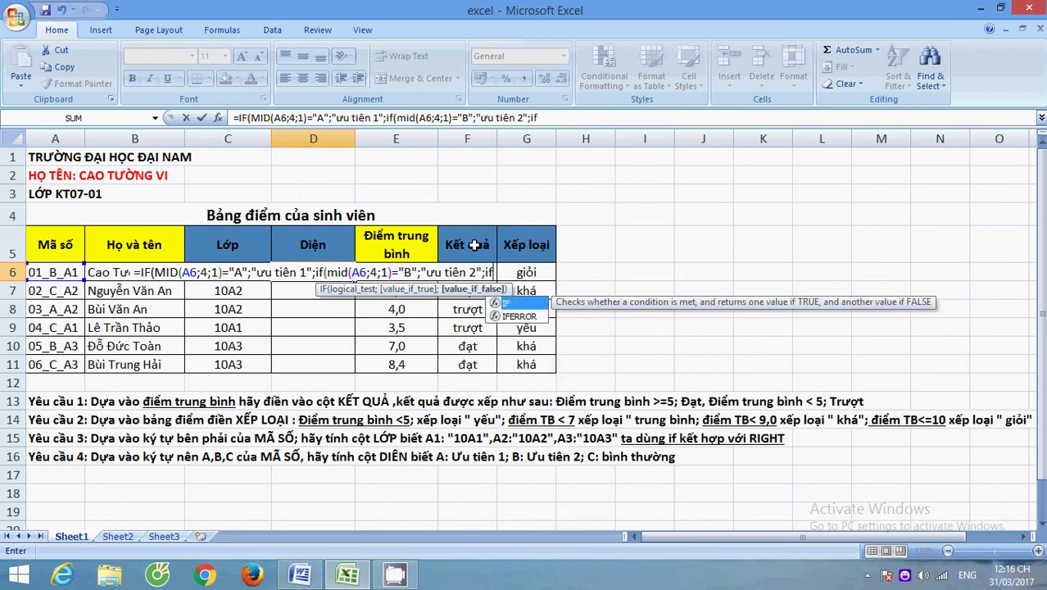
text((mi)
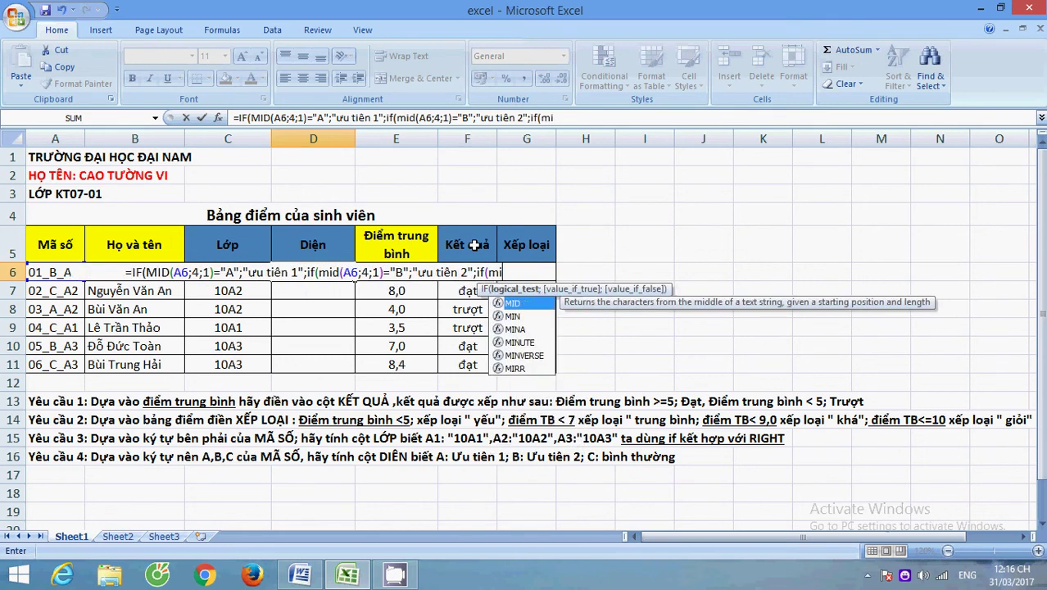
text(d()
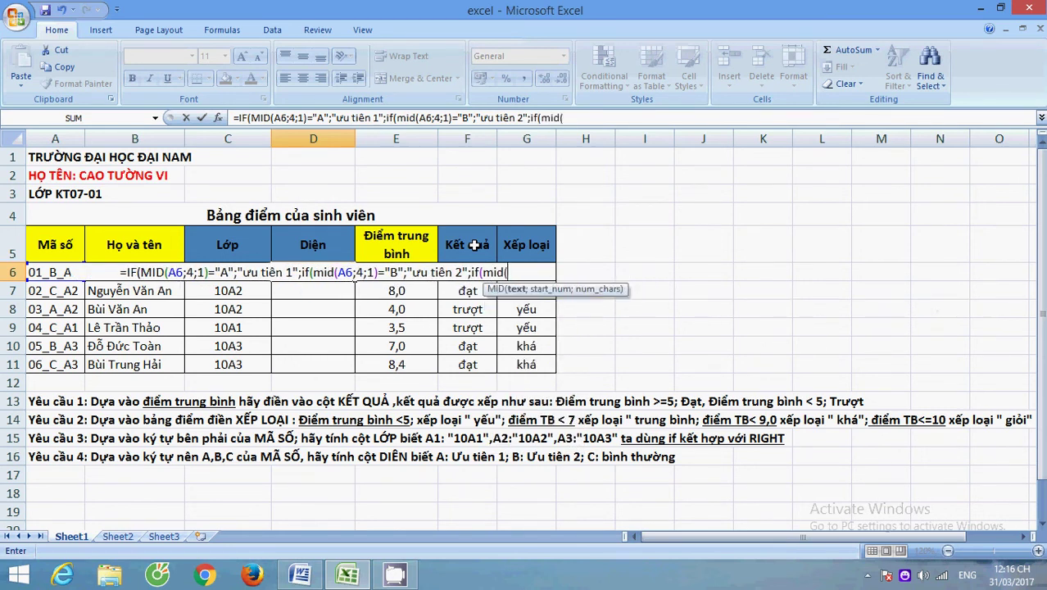
text(a6)
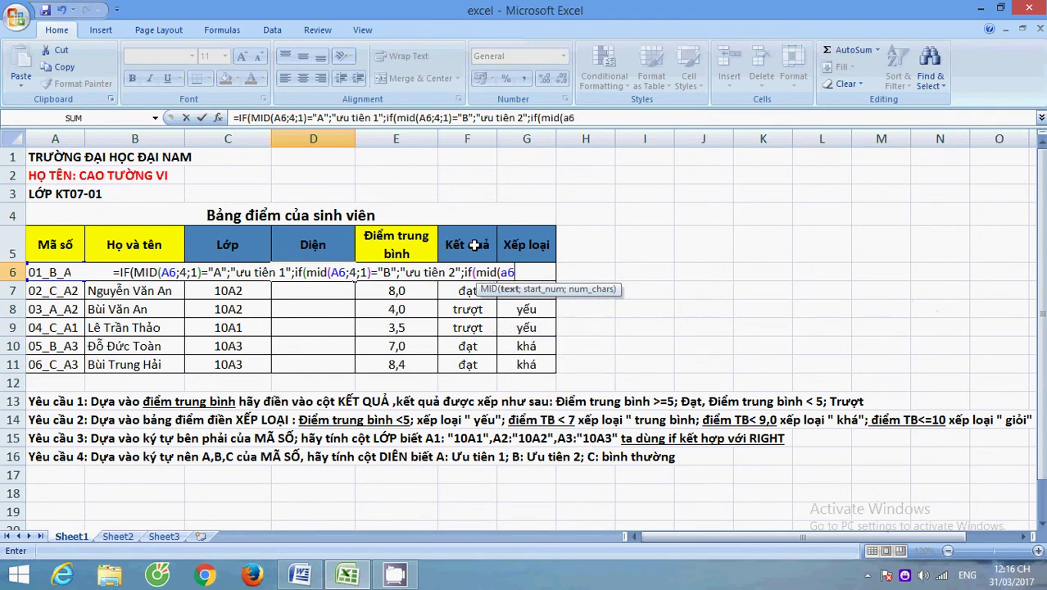
text(;4;)
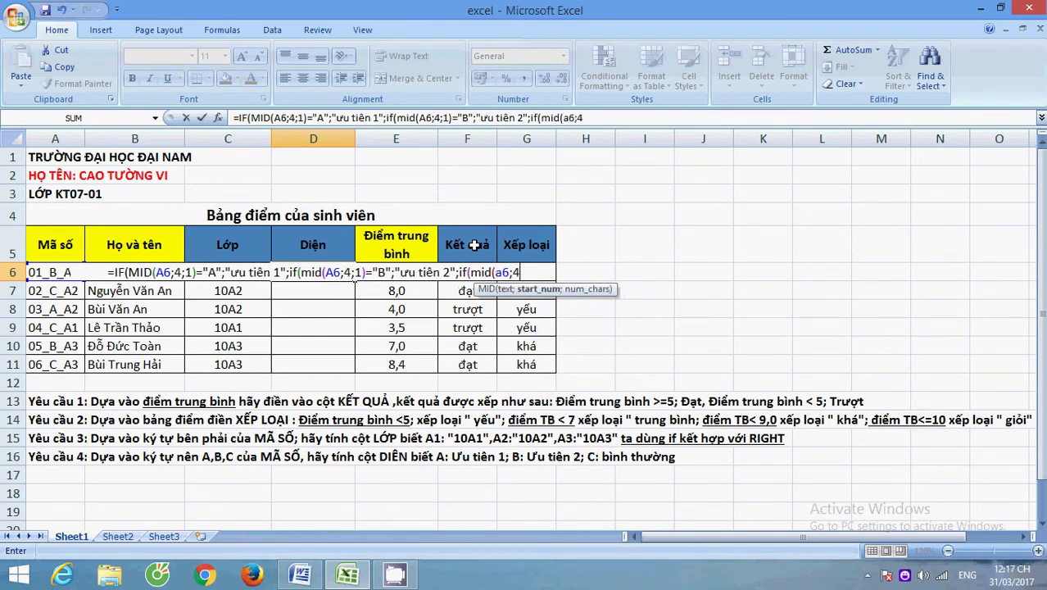
text(1))
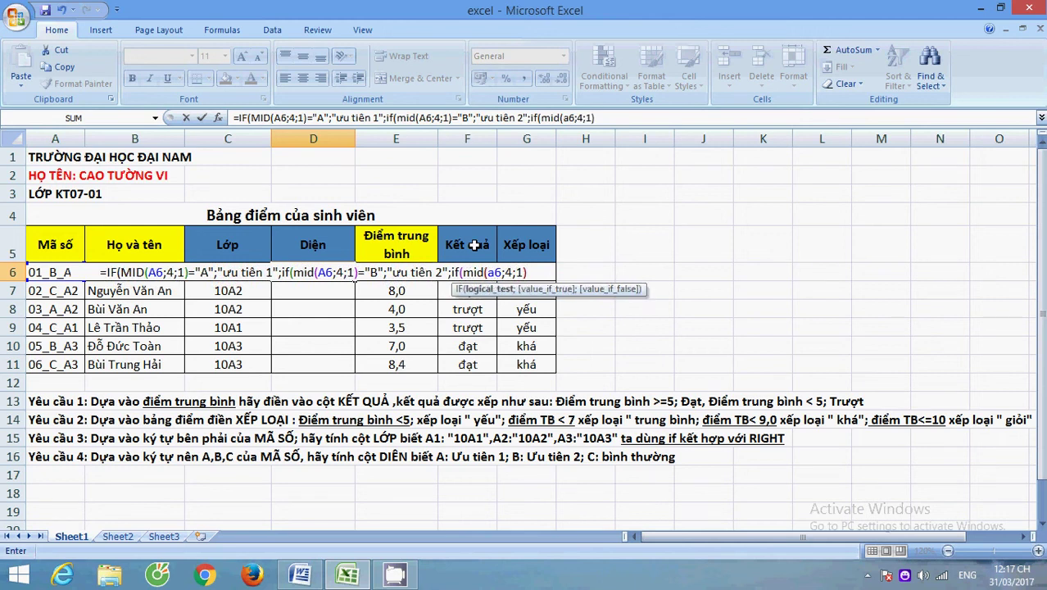
text(=)
text("C)
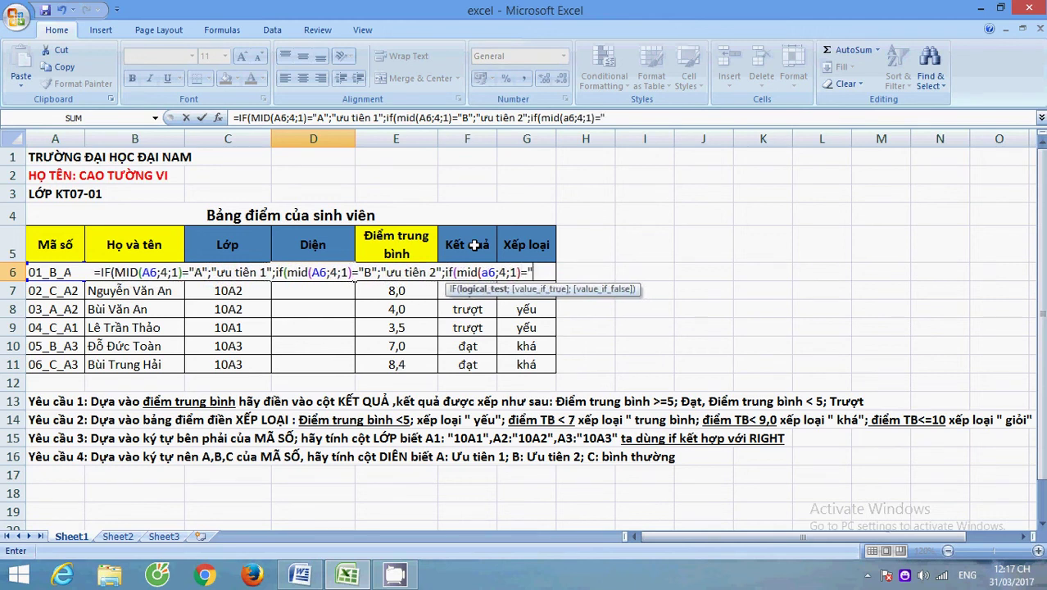
text(")
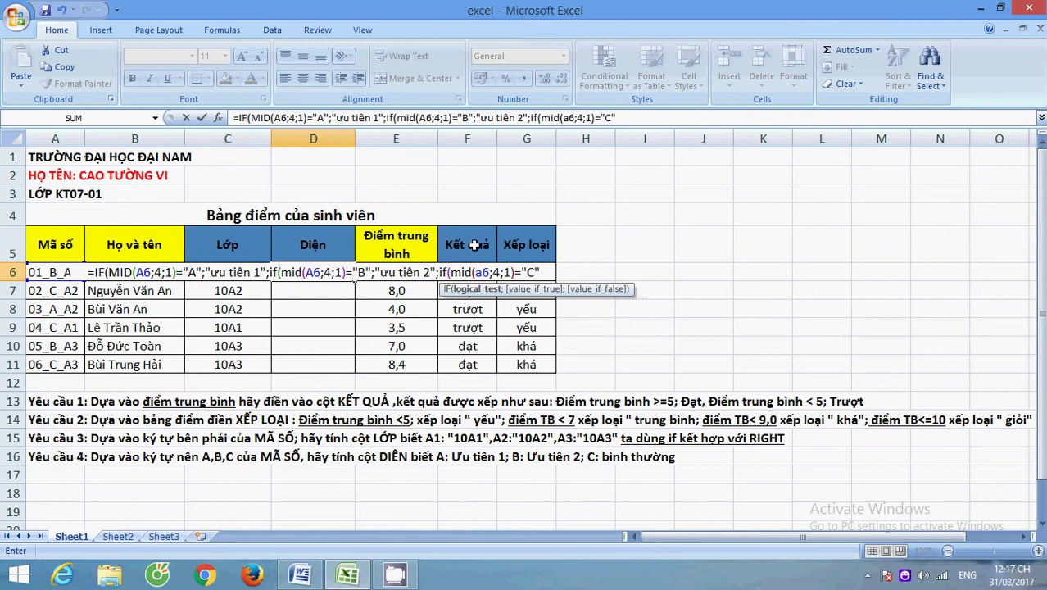
Step: Make the third IF in D6 return "bình thường", close all three IFs, and enter the completed formula
text(;")
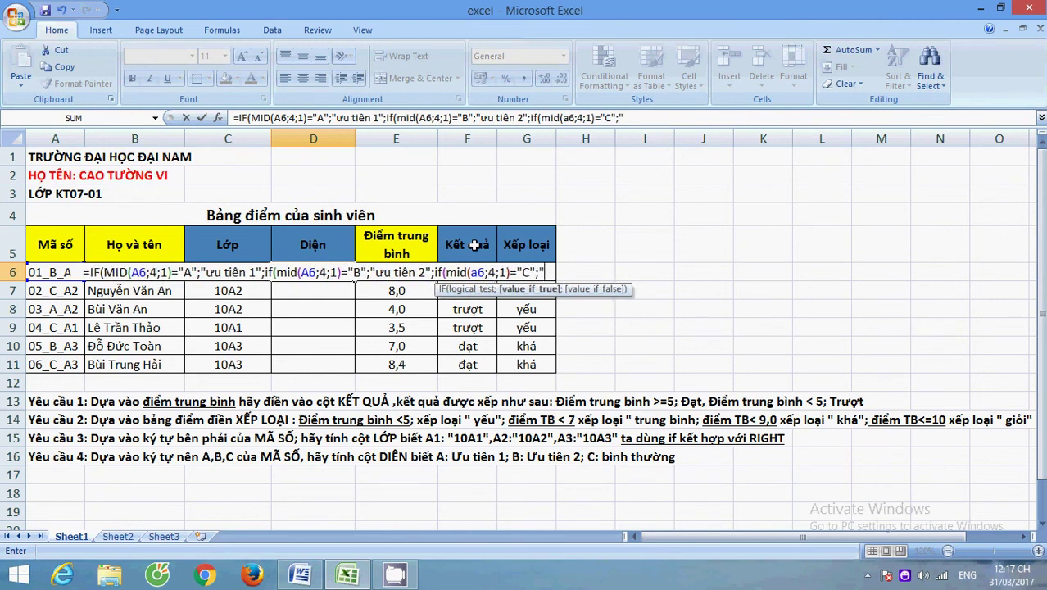
text(bình)
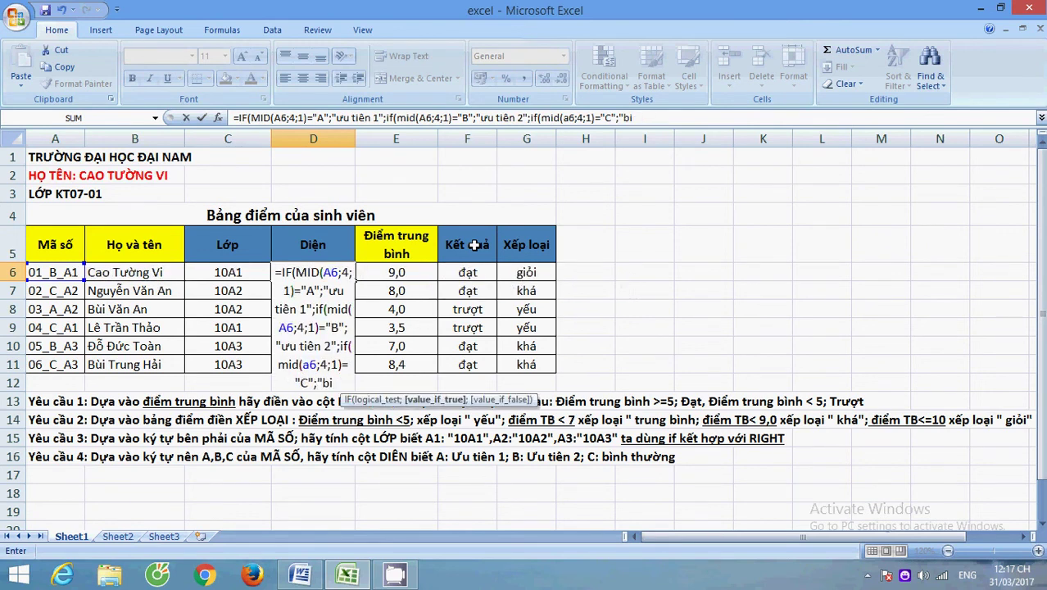
text( thương)
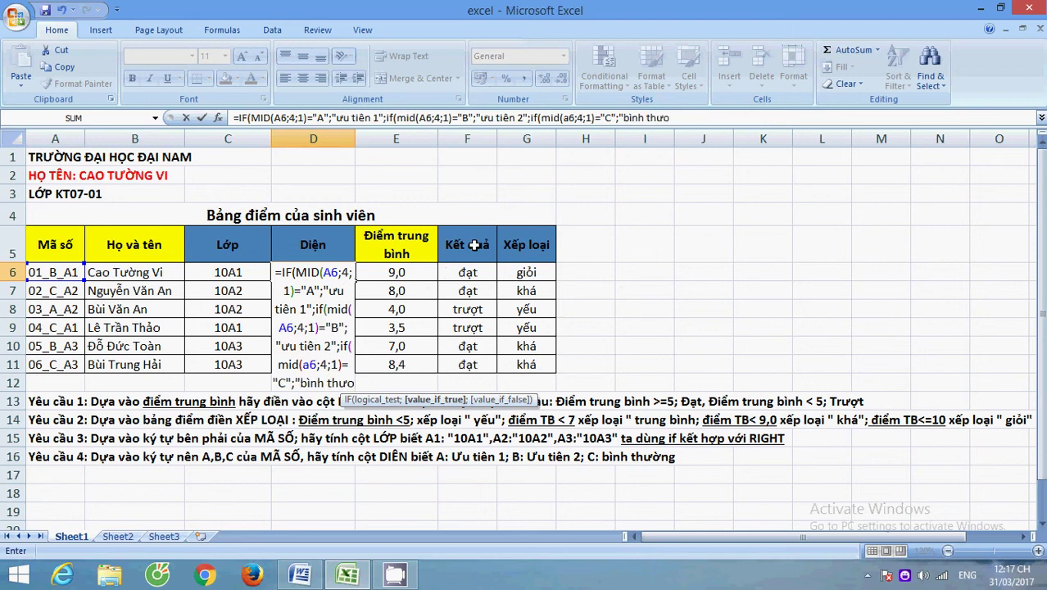
text(")
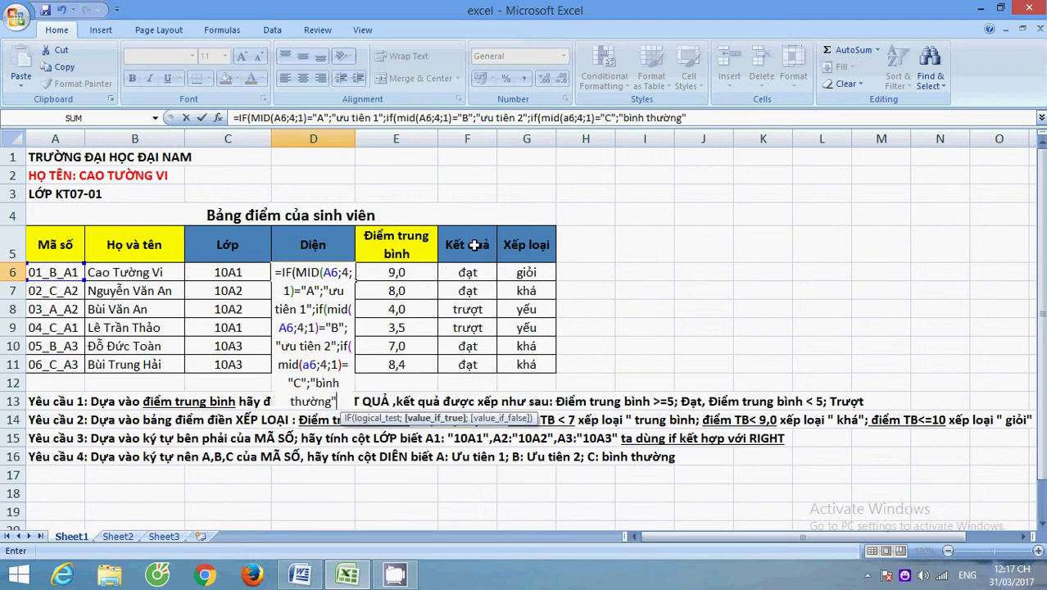
text())))
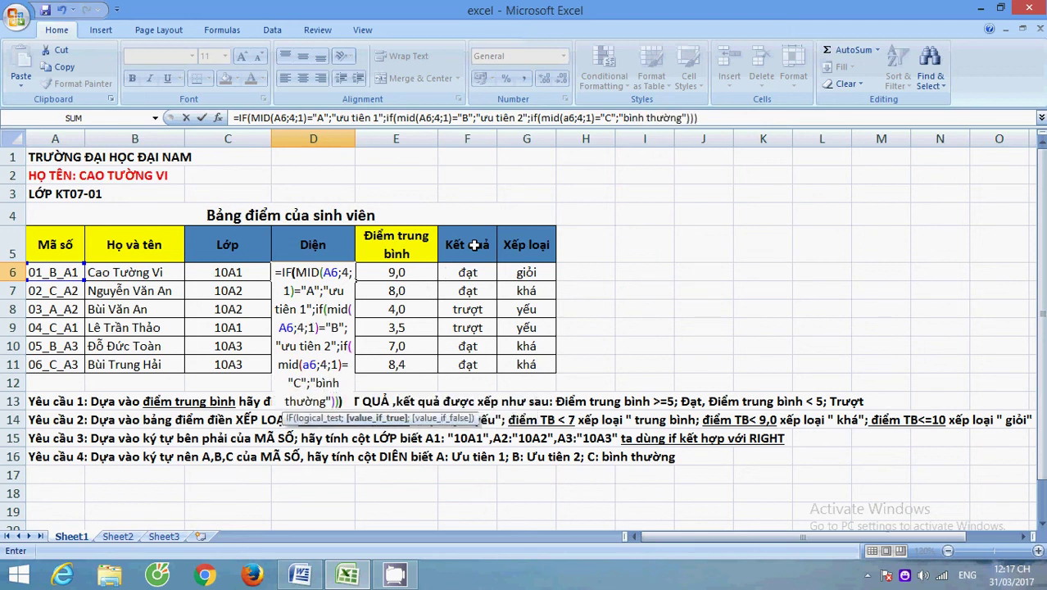
key(Return)
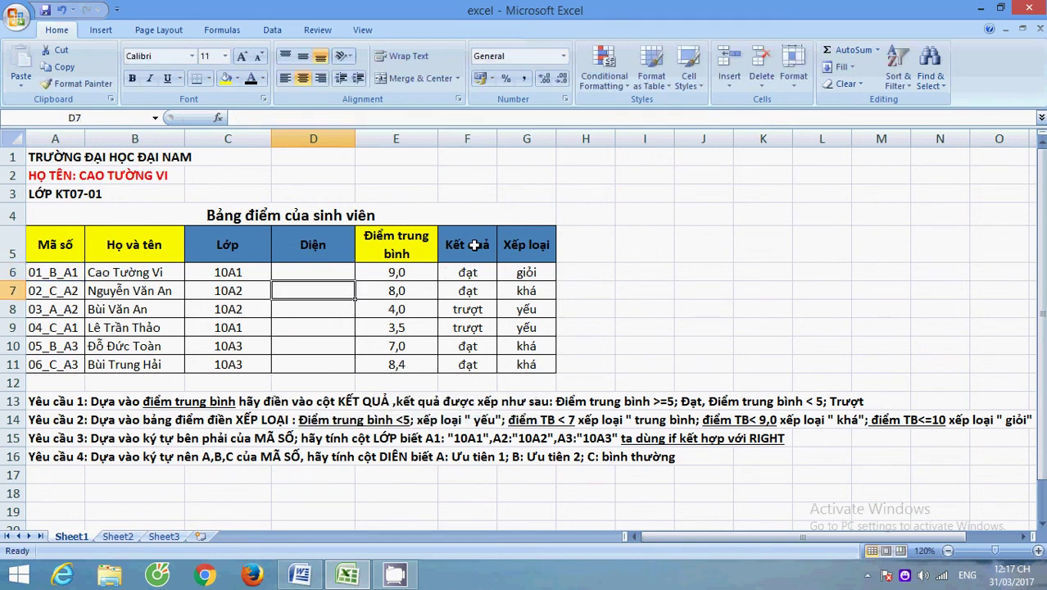
Step: Review the nested IF and MID formula in D6, and fill it down the Diện column through D11
click(324, 269)
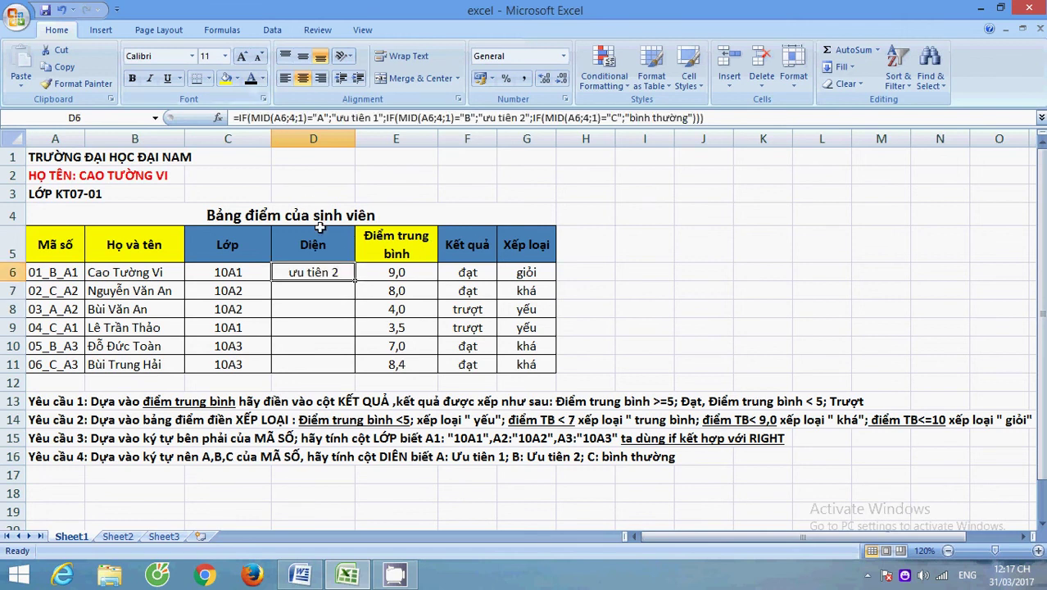
double_click(345, 273)
click(597, 271)
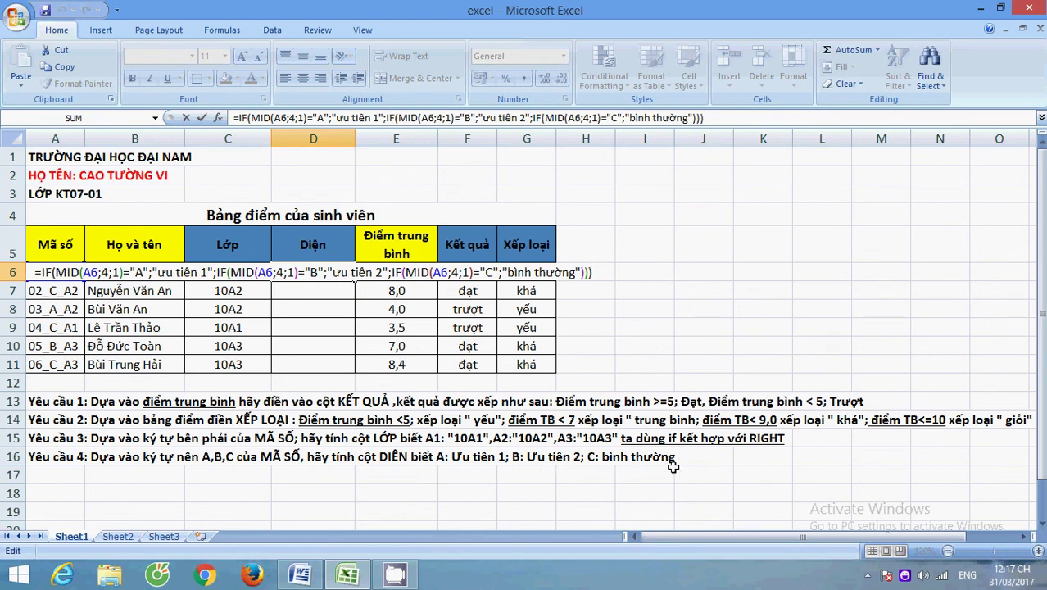
key(Return)
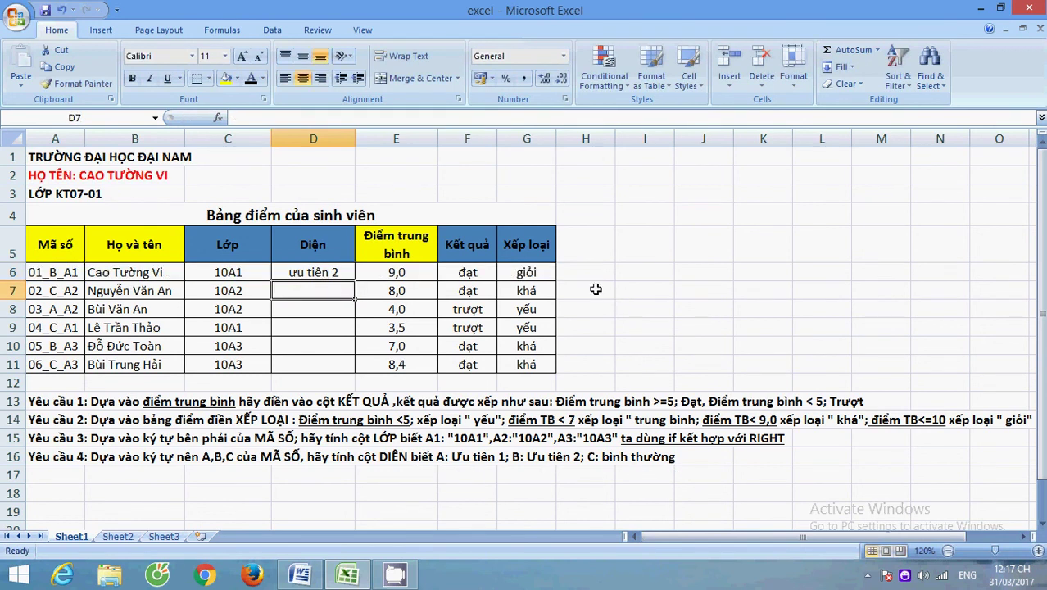
click(348, 273)
drag(357, 279, 358, 369)
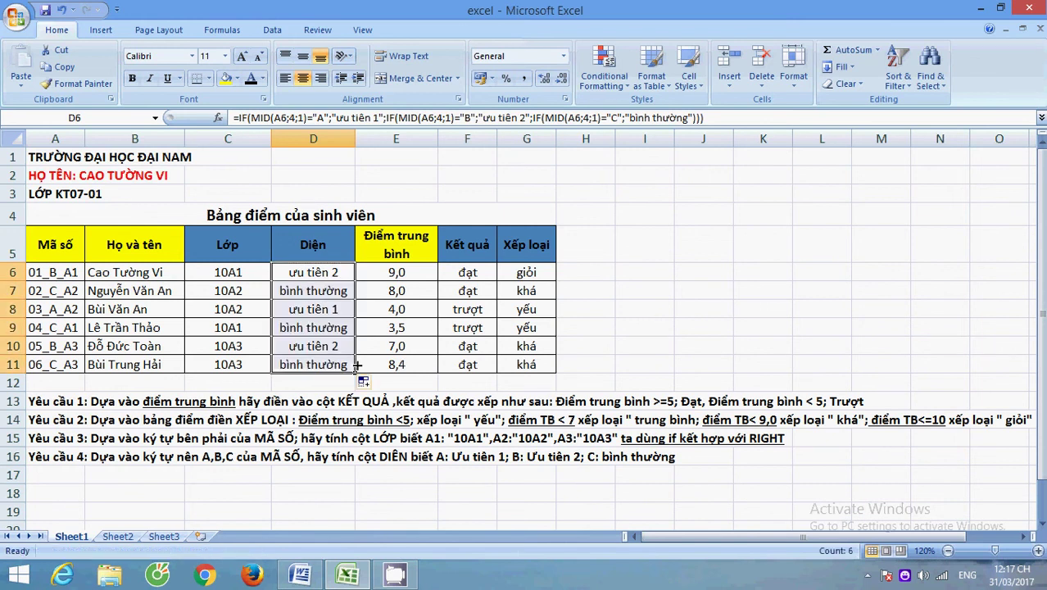
click(342, 270)
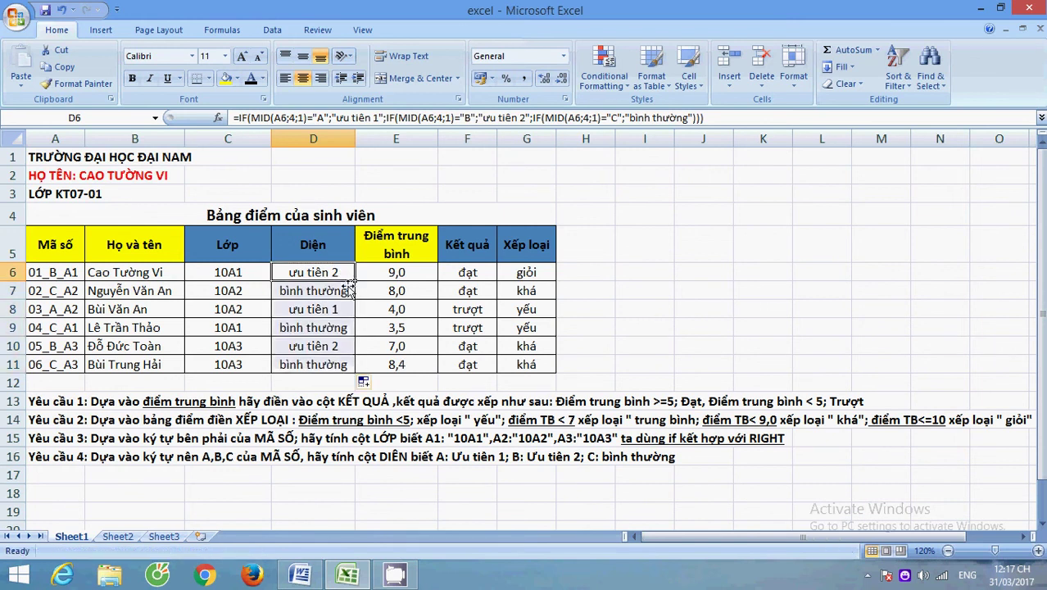
Step: Switch to Word to view the closing message at the end of the IF function document, and return to the Excel workbook
click(309, 579)
scroll(290, 458, down, 10)
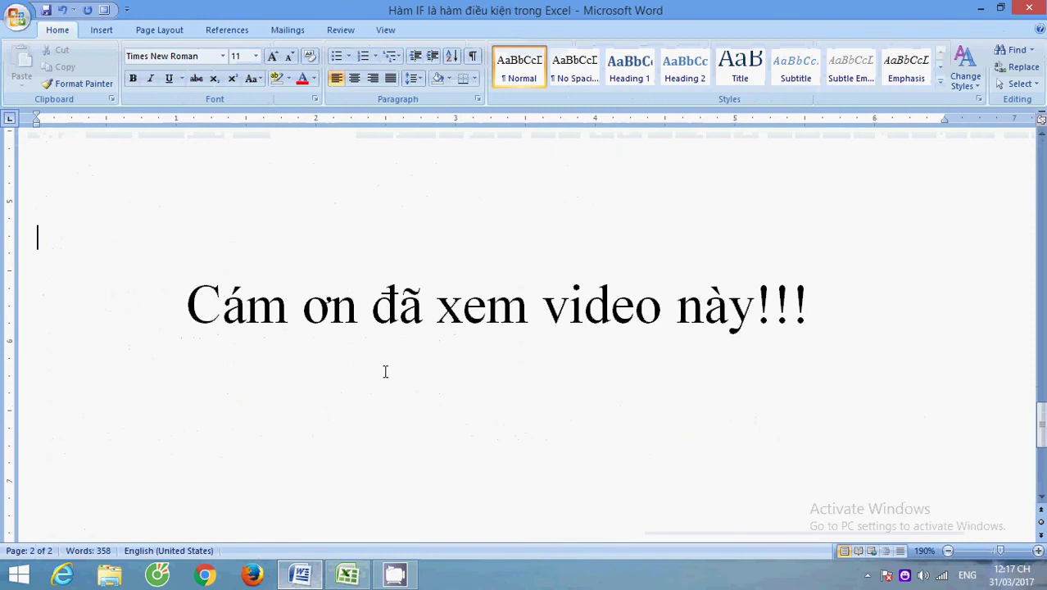
click(397, 576)
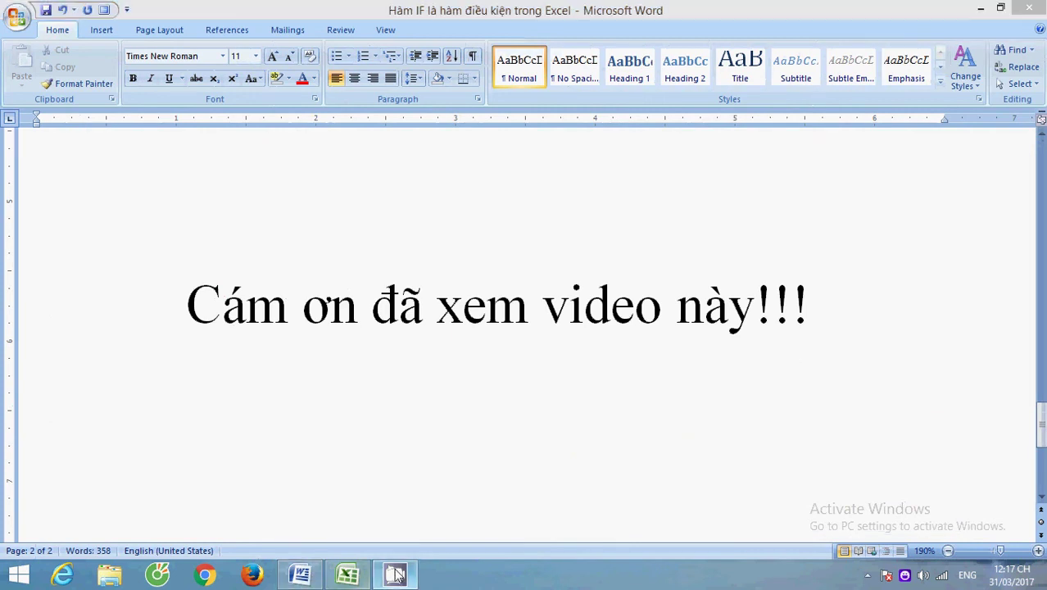
click(979, 8)
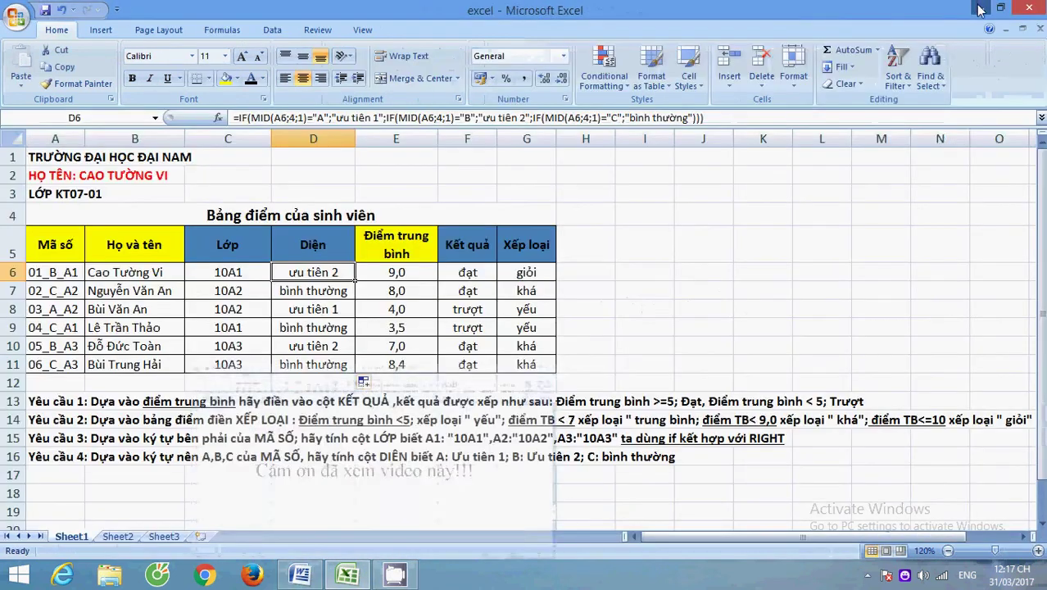
click(867, 576)
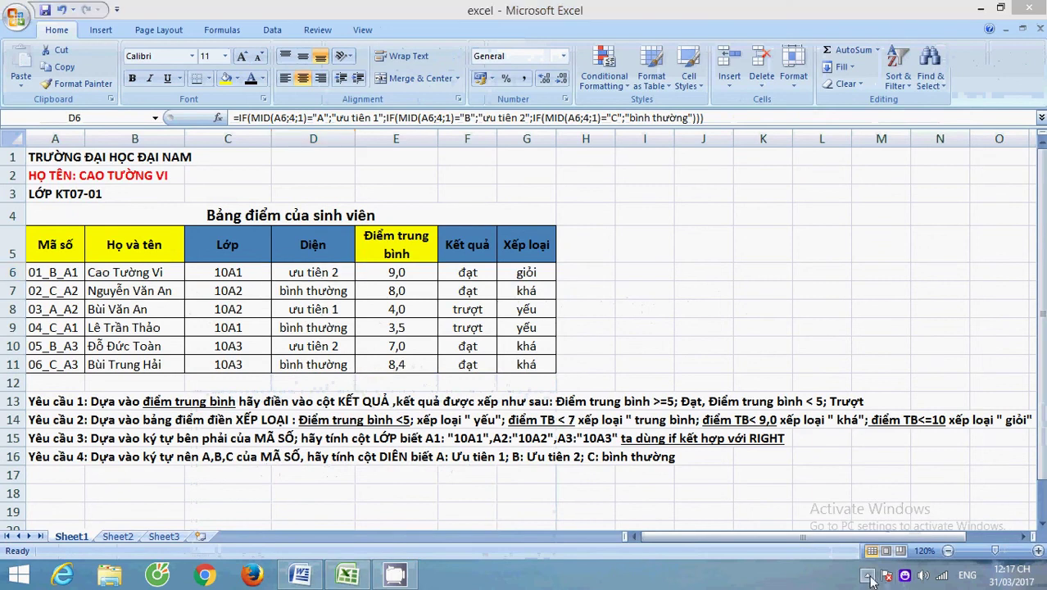
click(887, 497)
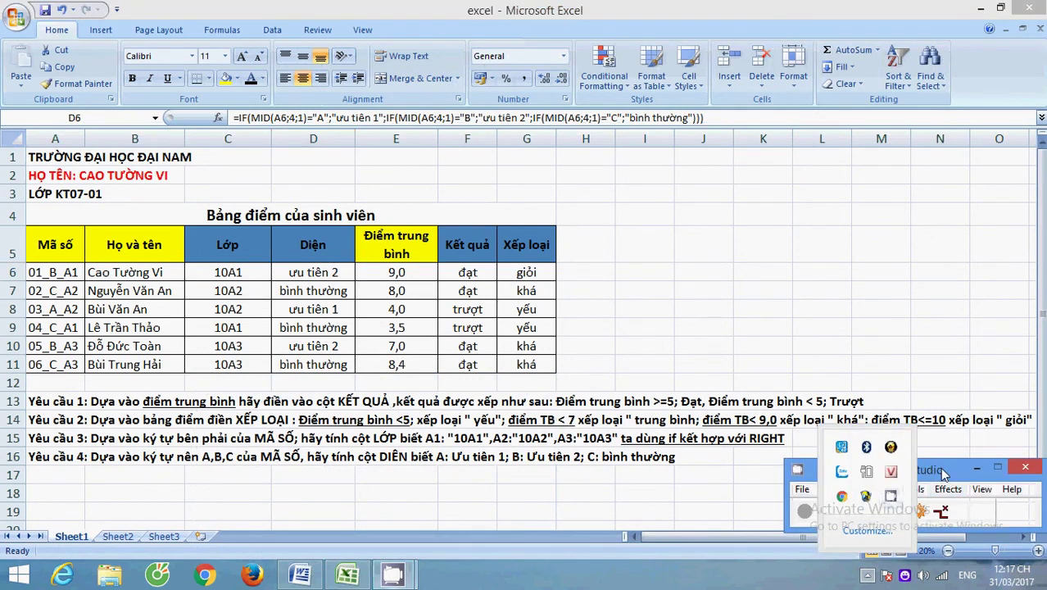